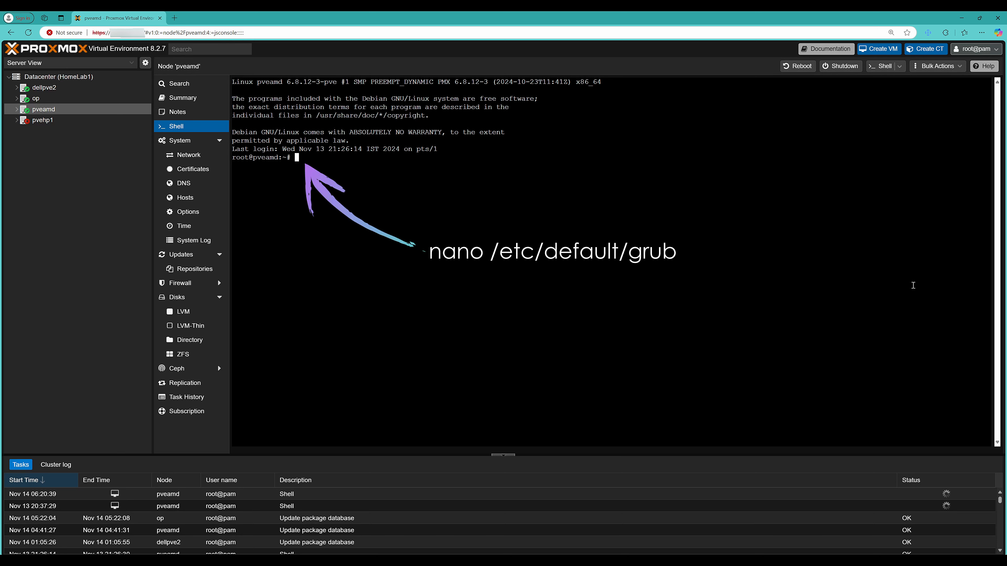
Open /etc/default/grub in the nano editor from the pveamd node's shell
{"action": "type", "text": "nana /etc/default/grub"}
{"action": "key", "text": "Return"}
{"action": "key", "text": "Up"}
{"action": "key", "text": "ctrl+Left"}
{"action": "key", "text": "ctrl+Left"}
{"action": "key", "text": "ctrl+Left"}
{"action": "key", "text": "Left"}
{"action": "key", "text": "Left"}
{"action": "key", "text": "BackSpace"}
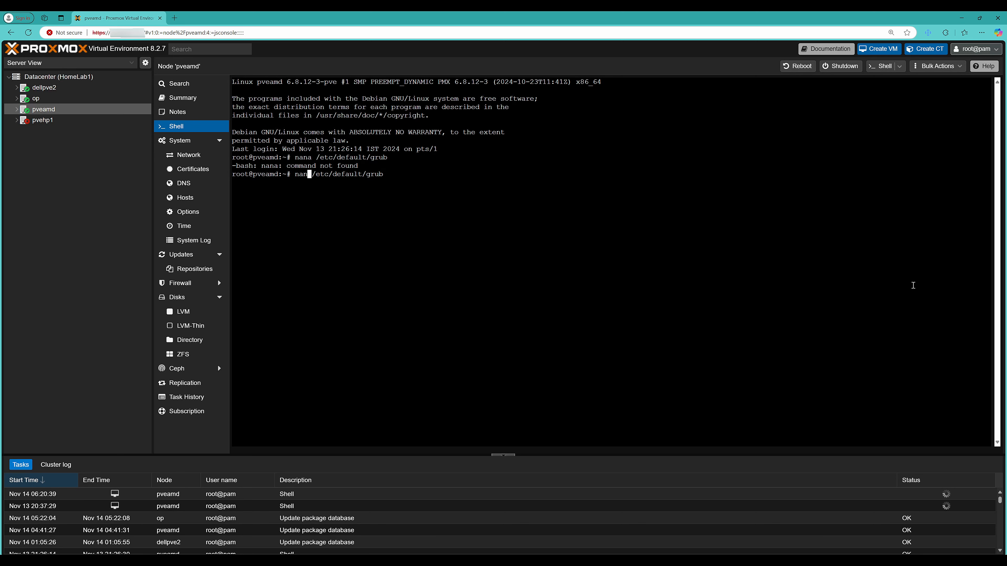
{"action": "type", "text": "o"}
{"action": "key", "text": "Return"}
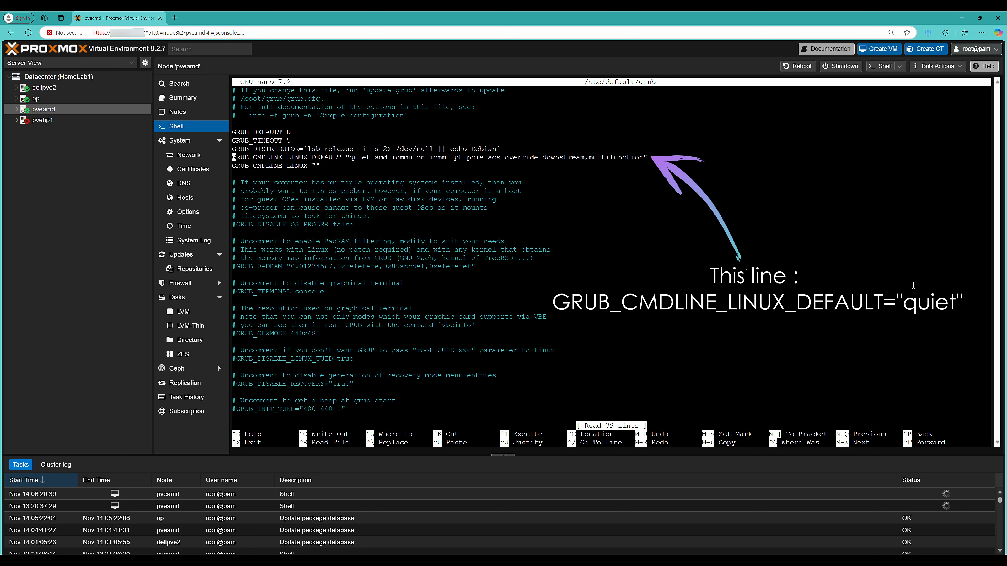
Examine the kernel options in the GRUB_CMDLINE_LINUX_DEFAULT line, especially the IOMMU parameters following quiet
{"action": "key", "text": "Right"}
{"action": "key", "text": "Right"}
{"action": "key", "text": "Right"}
{"action": "key", "text": "Right"}
{"action": "key", "text": "Right"}
{"action": "key", "text": "Right"}
{"action": "key", "text": "Right"}
{"action": "key", "text": "Right"}
{"action": "key", "text": "Right"}
{"action": "key", "text": "Right"}
{"action": "key", "text": "Right"}
{"action": "key", "text": "Right"}
{"action": "key", "text": "Right"}
{"action": "key", "text": "Right"}
{"action": "key", "text": "Right"}
{"action": "key", "text": "Right"}
{"action": "key", "text": "Right"}
{"action": "key", "text": "Right"}
{"action": "key", "text": "Right"}
{"action": "key", "text": "Right"}
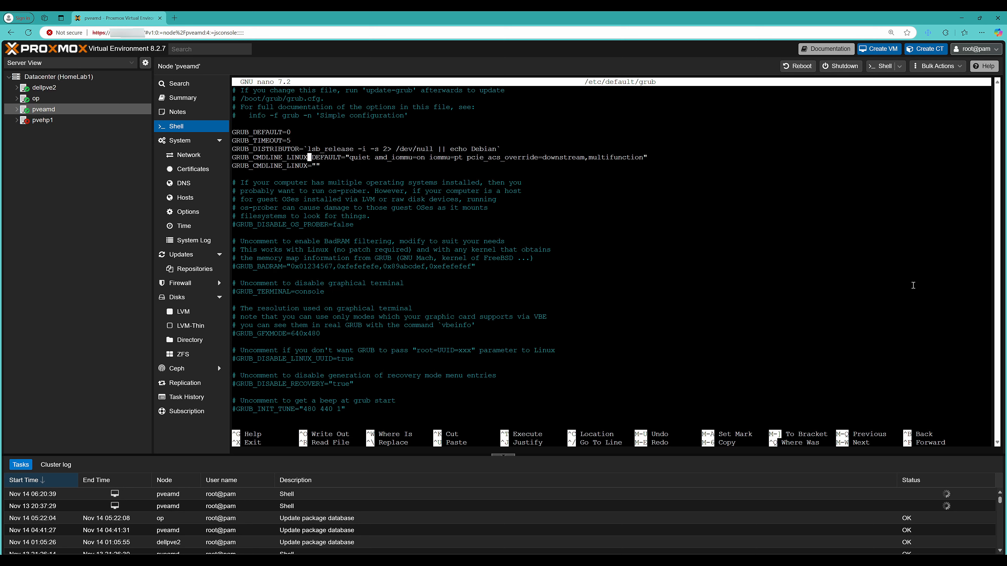
{"action": "key", "text": "Right"}
{"action": "key", "text": "Right"}
{"action": "key", "text": "Right"}
{"action": "key", "text": "Right"}
{"action": "key", "text": "Right"}
{"action": "key", "text": "Right"}
{"action": "key", "text": "Right"}
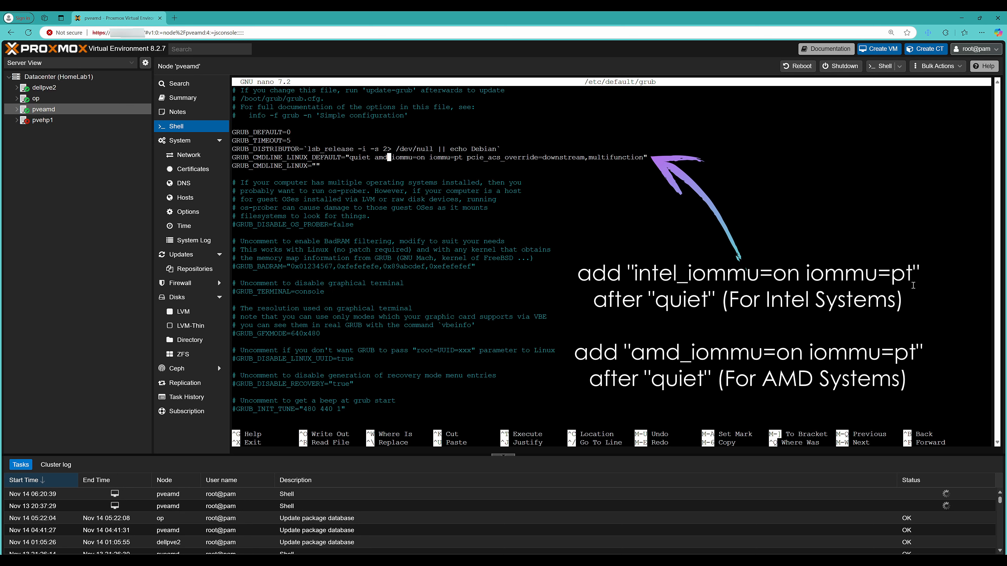
{"action": "key", "text": "Left"}
{"action": "key", "text": "Left"}
{"action": "key", "text": "Left"}
{"action": "key", "text": "Left"}
{"action": "key", "text": "Left"}
{"action": "key", "text": "Left"}
{"action": "key", "text": "Left"}
{"action": "key", "text": "Left"}
{"action": "key", "text": "Right"}
{"action": "key", "text": "Right"}
{"action": "key", "text": "Right"}
{"action": "key", "text": "Right"}
{"action": "key", "text": "Right"}
{"action": "key", "text": "Right"}
{"action": "key", "text": "Right"}
{"action": "key", "text": "Right"}
{"action": "key", "text": "Right"}
{"action": "key", "text": "Right"}
{"action": "key", "text": "Right"}
{"action": "key", "text": "Right"}
{"action": "key", "text": "Right"}
{"action": "key", "text": "Right"}
{"action": "key", "text": "Right"}
{"action": "key", "text": "Right"}
{"action": "key", "text": "Right"}
{"action": "key", "text": "Right"}
{"action": "key", "text": "Right"}
{"action": "key", "text": "Right"}
{"action": "key", "text": "Right"}
{"action": "key", "text": "Right"}
{"action": "key", "text": "Right"}
{"action": "key", "text": "Right"}
{"action": "key", "text": "Right"}
{"action": "key", "text": "Right"}
{"action": "key", "text": "Right"}
{"action": "key", "text": "Right"}
{"action": "key", "text": "Right"}
{"action": "key", "text": "Right"}
{"action": "key", "text": "Right"}
{"action": "key", "text": "Left"}
{"action": "key", "text": "Left"}
{"action": "key", "text": "Left"}
{"action": "key", "text": "Left"}
{"action": "key", "text": "Left"}
{"action": "key", "text": "Left"}
{"action": "key", "text": "Left"}
{"action": "key", "text": "Left"}
{"action": "key", "text": "Left"}
{"action": "key", "text": "Left"}
{"action": "key", "text": "Left"}
{"action": "key", "text": "Left"}
{"action": "key", "text": "Left"}
{"action": "key", "text": "Left"}
{"action": "key", "text": "Left"}
{"action": "key", "text": "Left"}
{"action": "key", "text": "Left"}
{"action": "key", "text": "Left"}
{"action": "key", "text": "Left"}
{"action": "key", "text": "Left"}
{"action": "key", "text": "Right"}
{"action": "key", "text": "Right"}
{"action": "key", "text": "Right"}
{"action": "key", "text": "Right"}
{"action": "key", "text": "Right"}
{"action": "key", "text": "Left"}
{"action": "key", "text": "Right"}
{"action": "key", "text": "Right"}
{"action": "key", "text": "Right"}
{"action": "key", "text": "Right"}
{"action": "key", "text": "Right"}
{"action": "key", "text": "Right"}
{"action": "key", "text": "Right"}
{"action": "key", "text": "Right"}
{"action": "key", "text": "Right"}
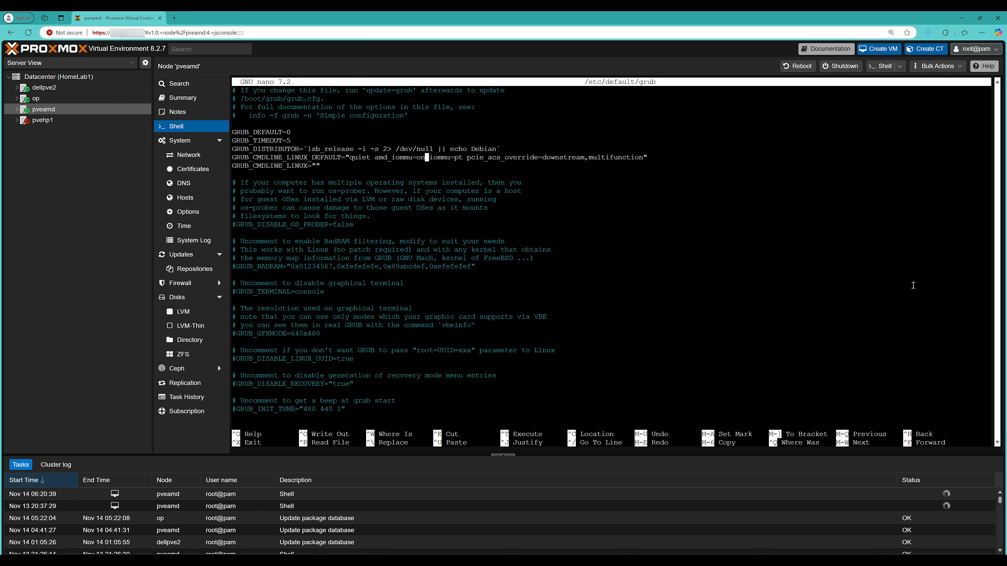
Save and close the GRUB defaults file, and run update-grub to regenerate the boot configuration
{"action": "key", "text": "ctrl+s"}
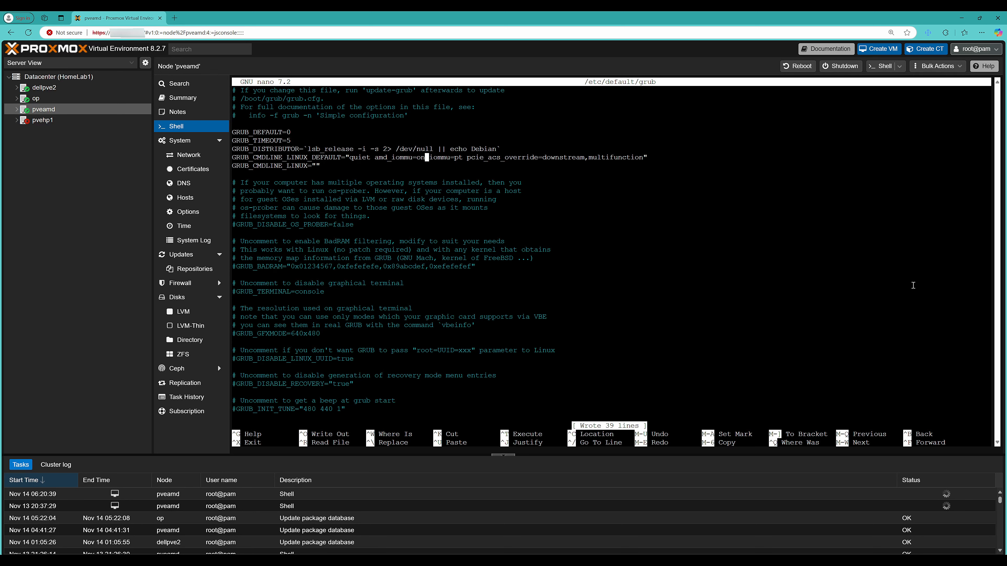
{"action": "key", "text": "ctrl+x"}
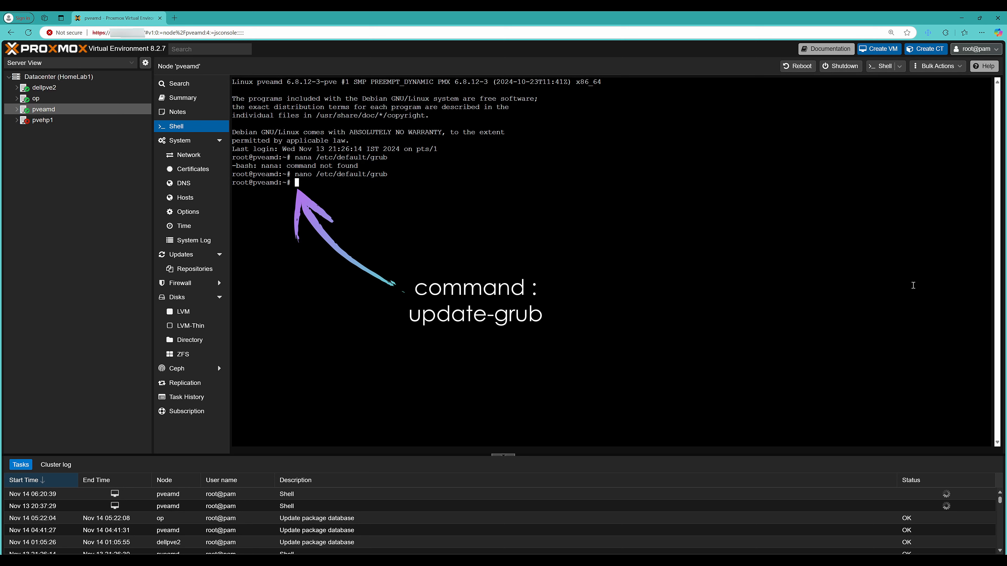
{"action": "type", "text": "update-grub"}
{"action": "key", "text": "Return"}
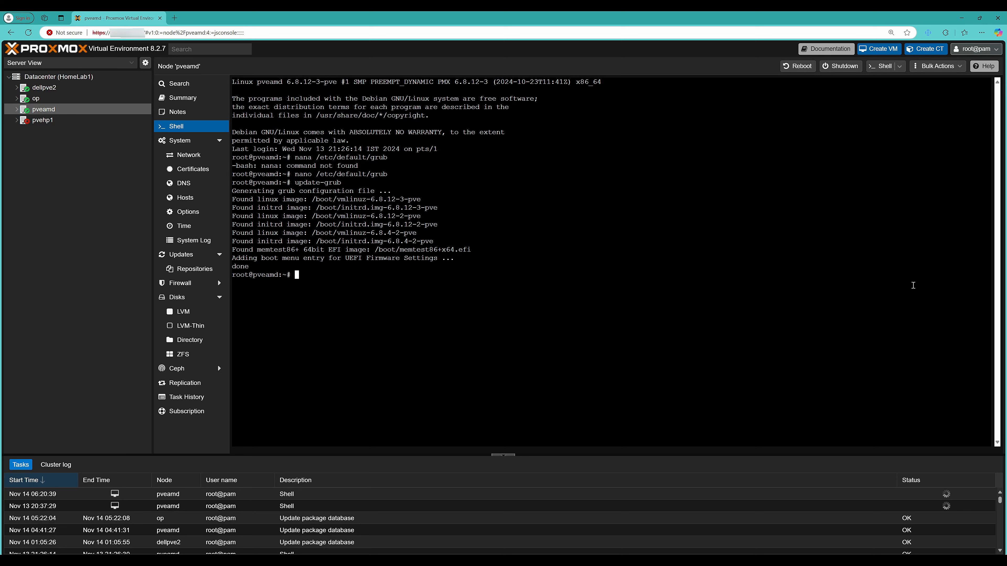
Open /etc/modules in nano, review the vfio modules listed for loading at boot, and close the file
{"action": "type", "text": "na"}
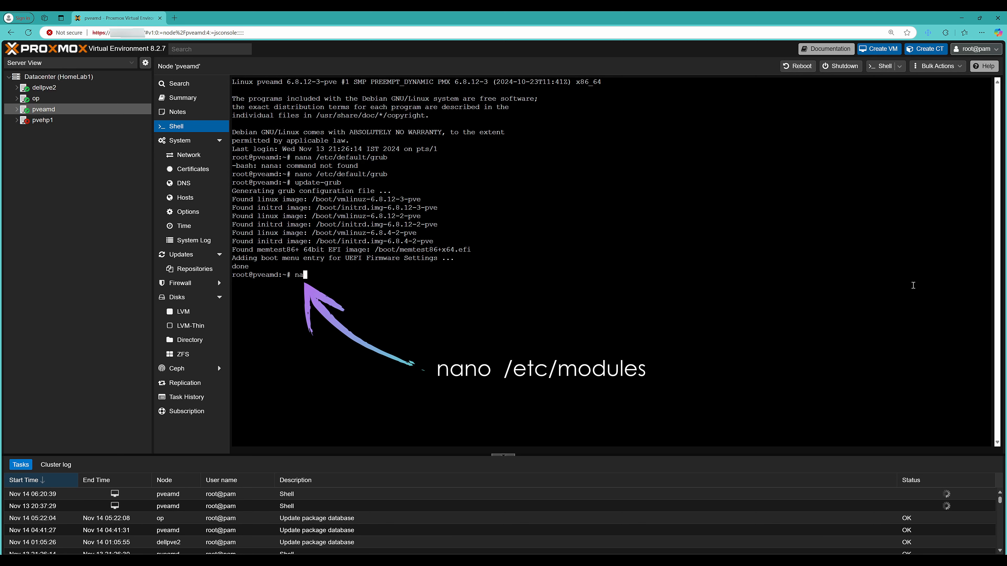
{"action": "type", "text": "no /etc/modules"}
{"action": "key", "text": "Return"}
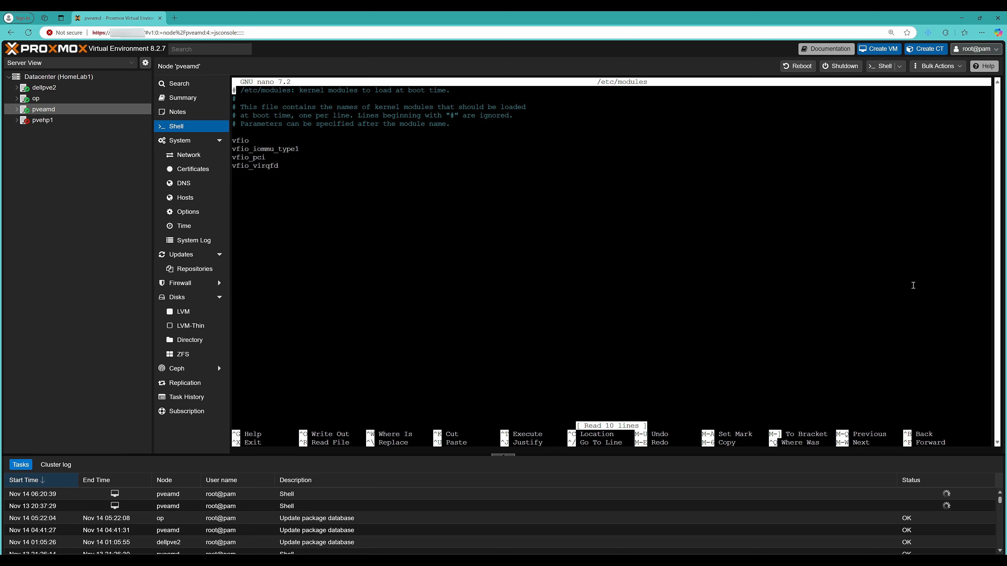
{"action": "key", "text": "Down"}
{"action": "key", "text": "Down"}
{"action": "key", "text": "Down"}
{"action": "key", "text": "Down"}
{"action": "key", "text": "Down"}
{"action": "key", "text": "Down"}
{"action": "key", "text": "Down"}
{"action": "key", "text": "Down"}
{"action": "key", "text": "Down"}
{"action": "key", "text": "Down"}
{"action": "key", "text": "ctrl+x"}
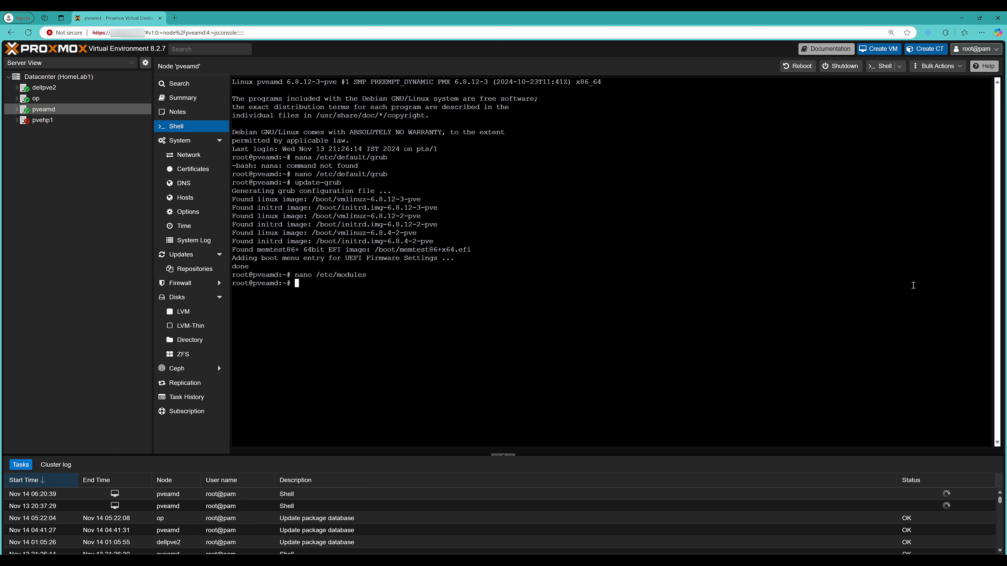
Rebuild the initramfs images for all installed kernels with update-initramfs -u -k all
{"action": "type", "text": "update-i"}
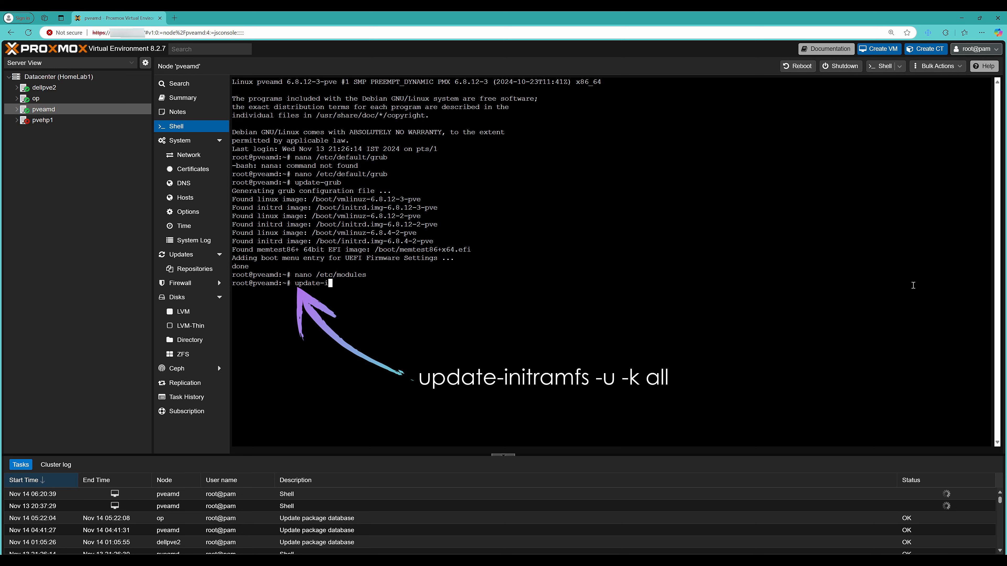
{"action": "type", "text": "nitramfs -u -k all"}
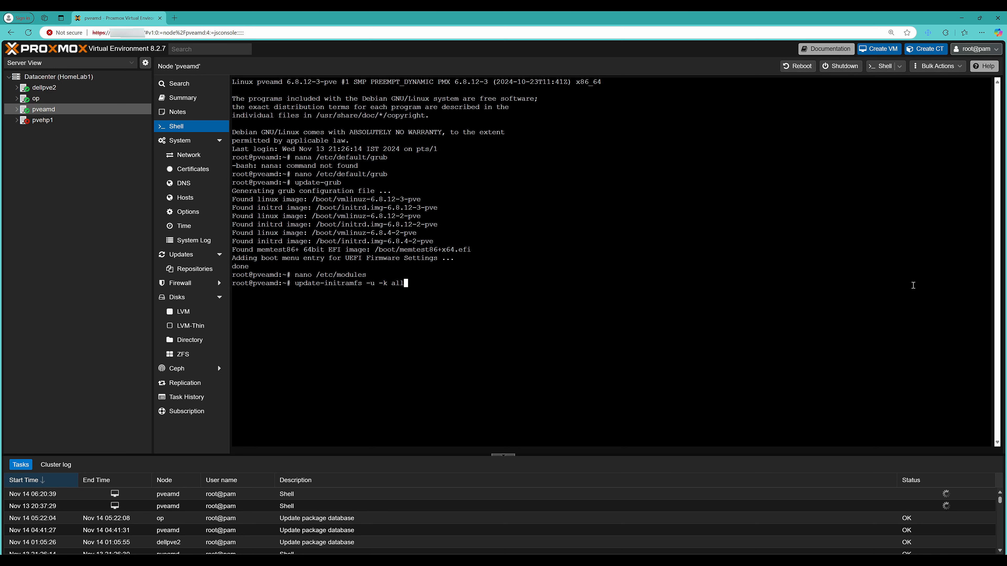
{"action": "key", "text": "Return"}
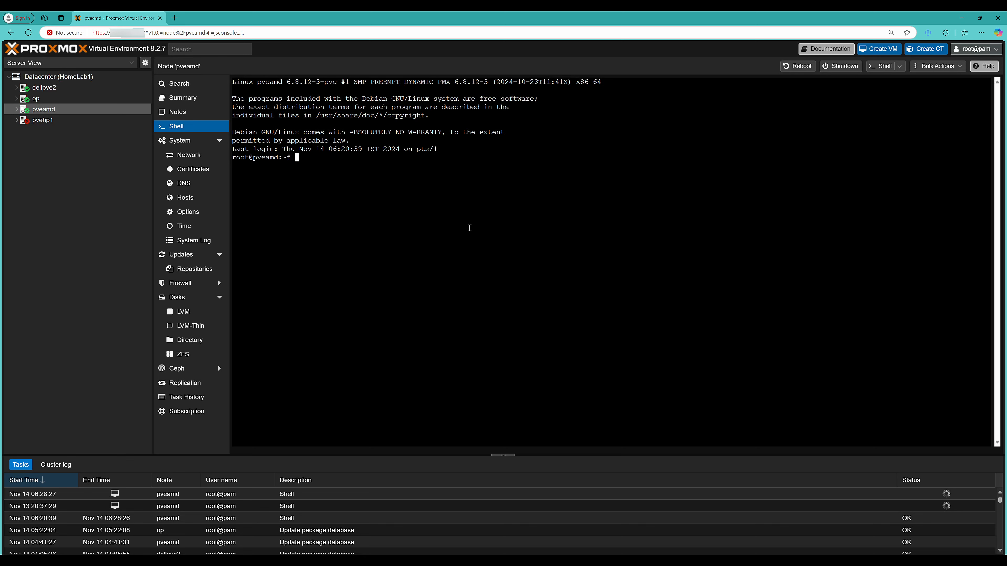
Check the kernel log for IOMMU support with dmesg | grep -e DMAR -e IOMMU, and review the PCIe ACS line
{"action": "type", "text": "dmesg "}
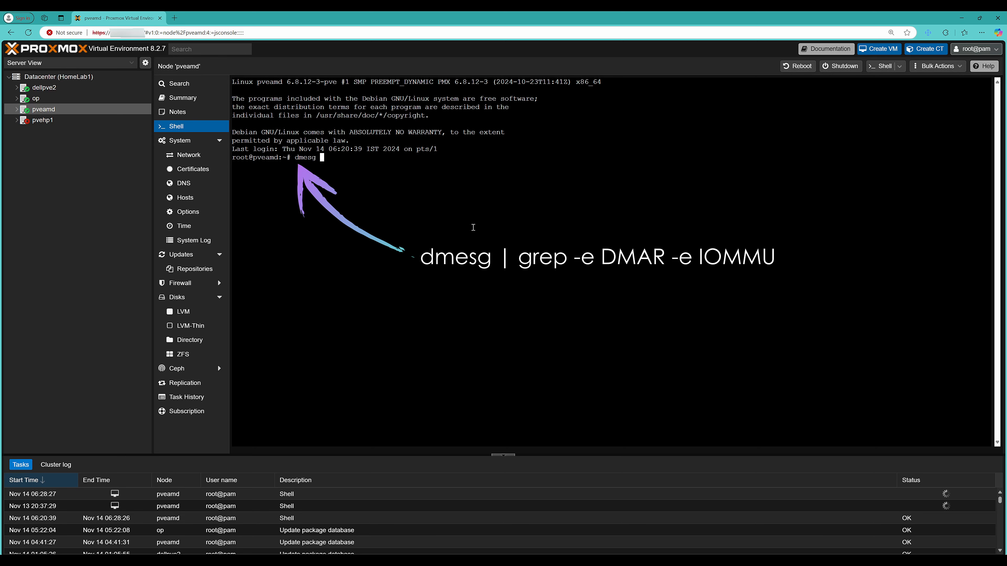
{"action": "type", "text": "| grep -e DMAR -e IOMMU"}
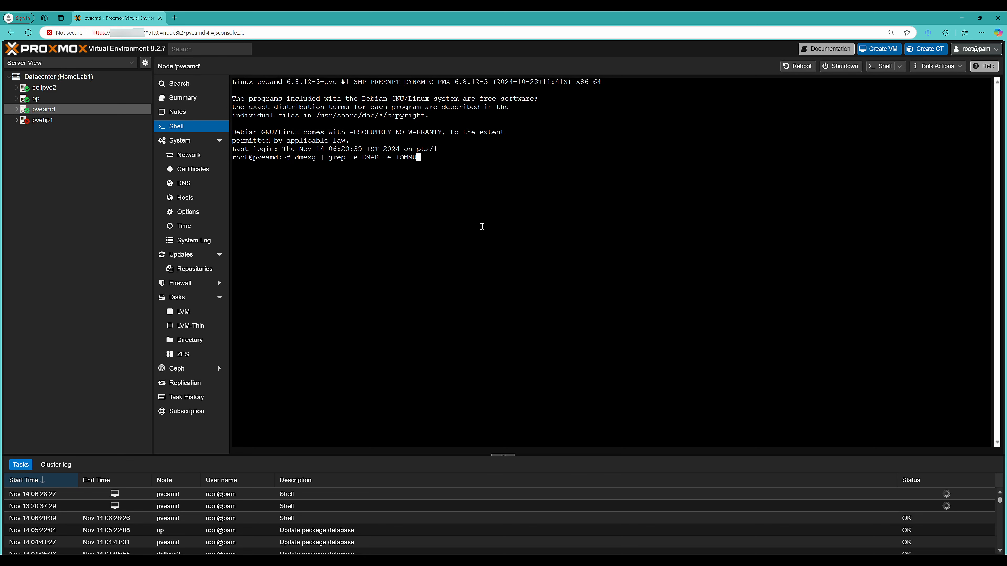
{"action": "key", "text": "Return"}
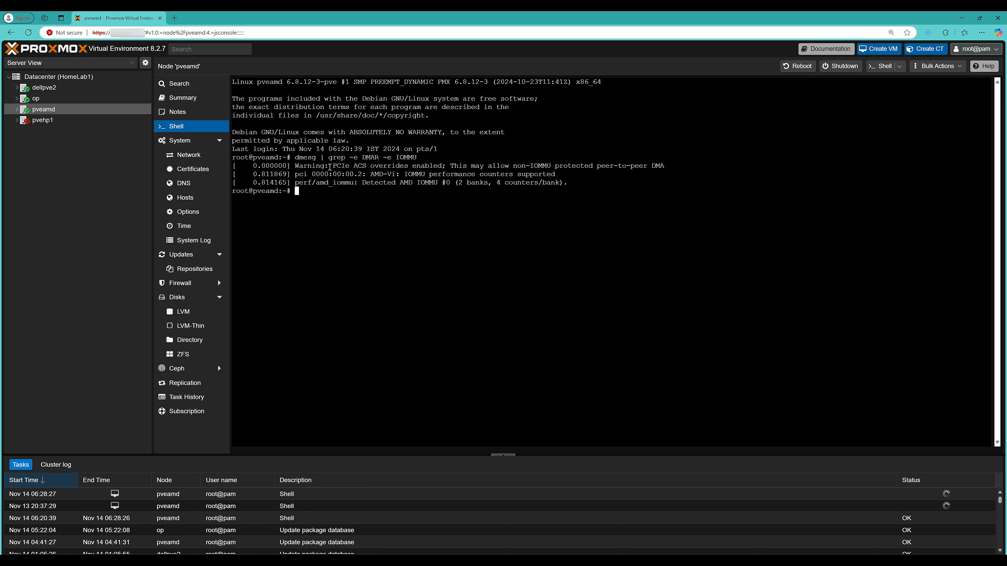
{"action": "left_click_drag", "start_coordinate": [329, 166], "coordinate": [681, 167]}
{"action": "left_click", "coordinate": [682, 166]}
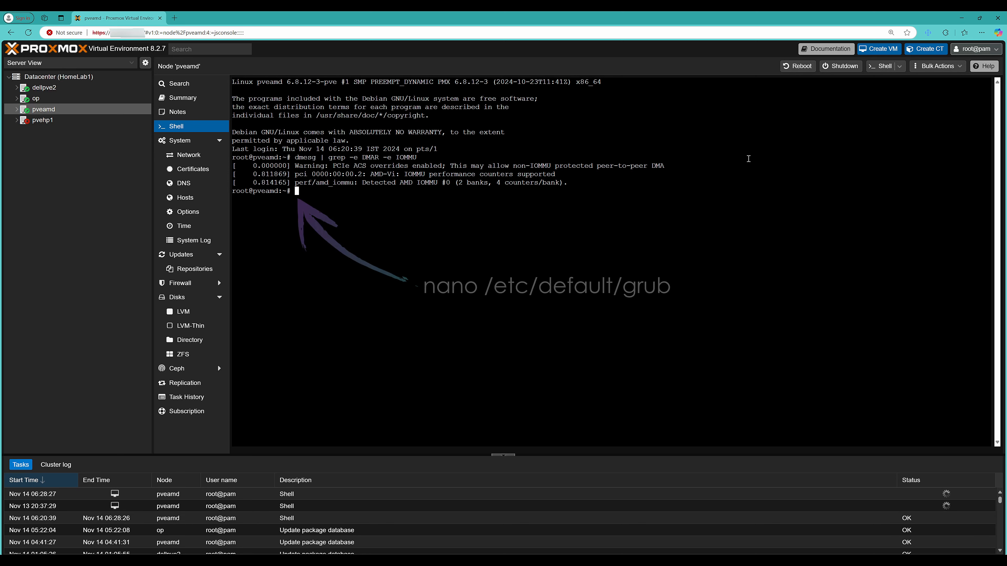
Reopen /etc/default/grub in nano and comment out the existing GRUB_CMDLINE_LINUX_DEFAULT line
{"action": "type", "text": "nano /etc/defa"}
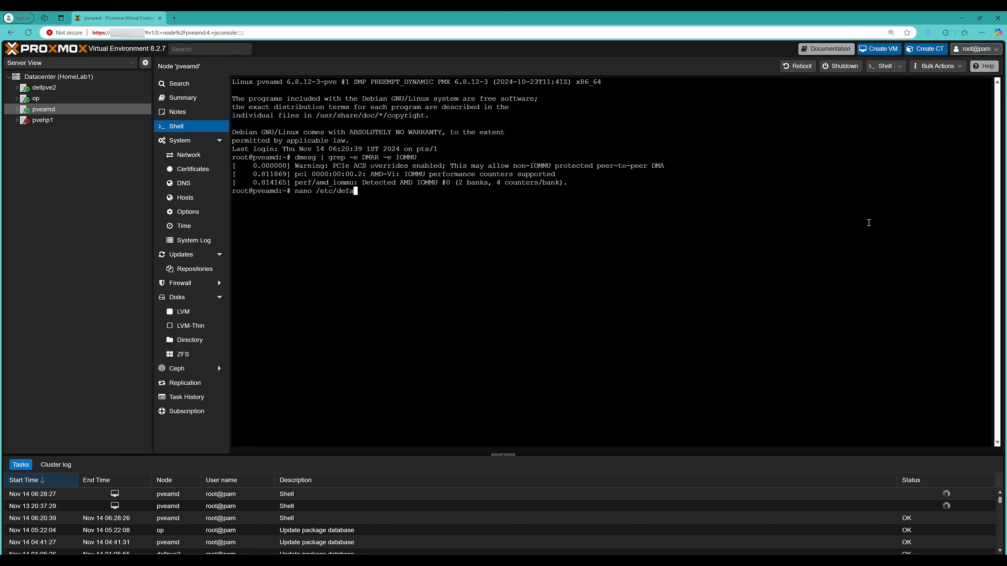
{"action": "type", "text": "ult/grub"}
{"action": "key", "text": "Return"}
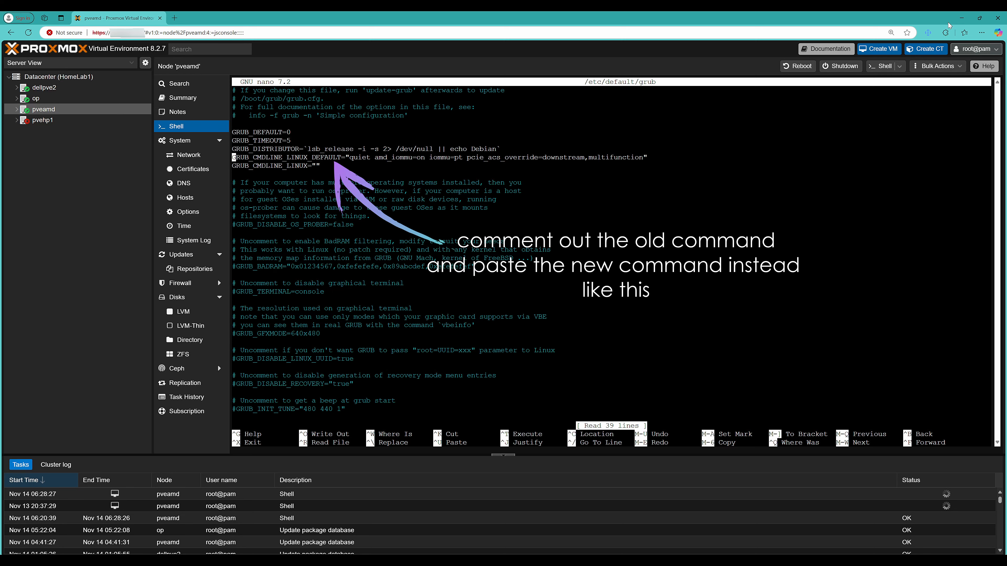
{"action": "type", "text": "#"}
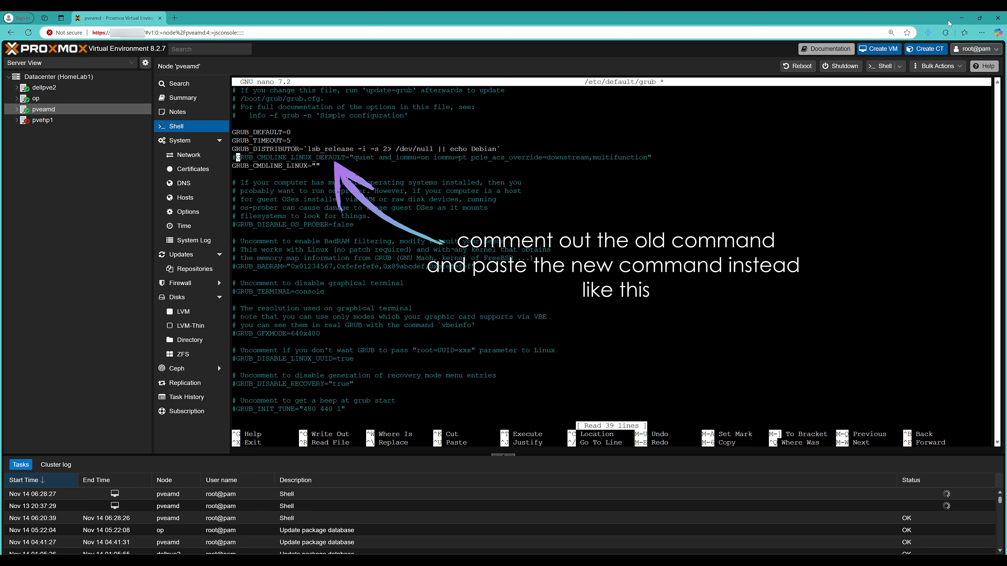
Paste a new GRUB_CMDLINE_LINUX_DEFAULT line below the commented one, with intel_iommu=on, iommu=pt, pcie_acs_override=downstream,multifunction and a modprobe.blacklist of GPU and audio drivers
{"action": "key", "text": "Left"}
{"action": "key", "text": "Down"}
{"action": "key", "text": "Return"}
{"action": "key", "text": "Return"}
{"action": "key", "text": "Up"}
{"action": "key", "text": "Up"}
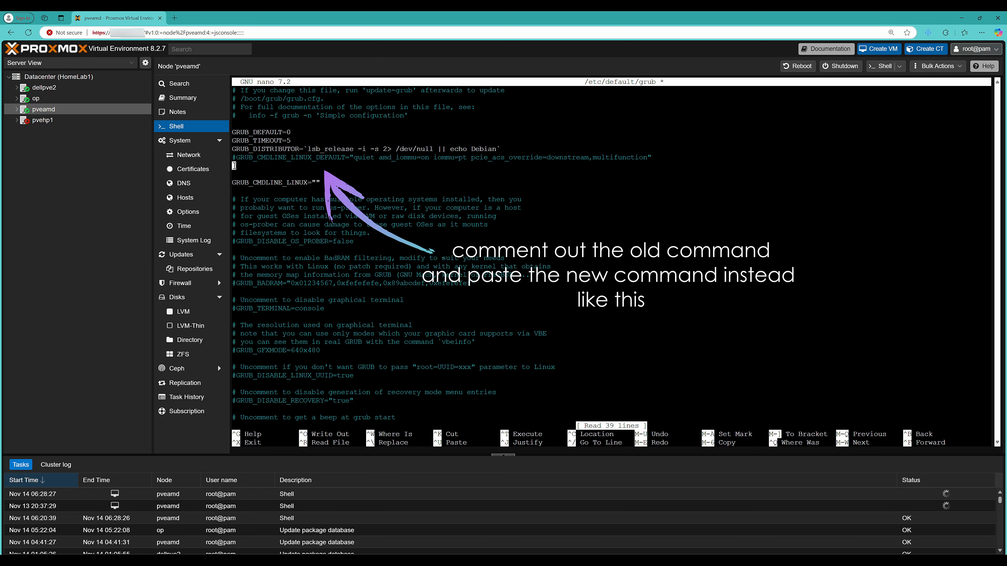
{"action": "right_click", "coordinate": [234, 166]}
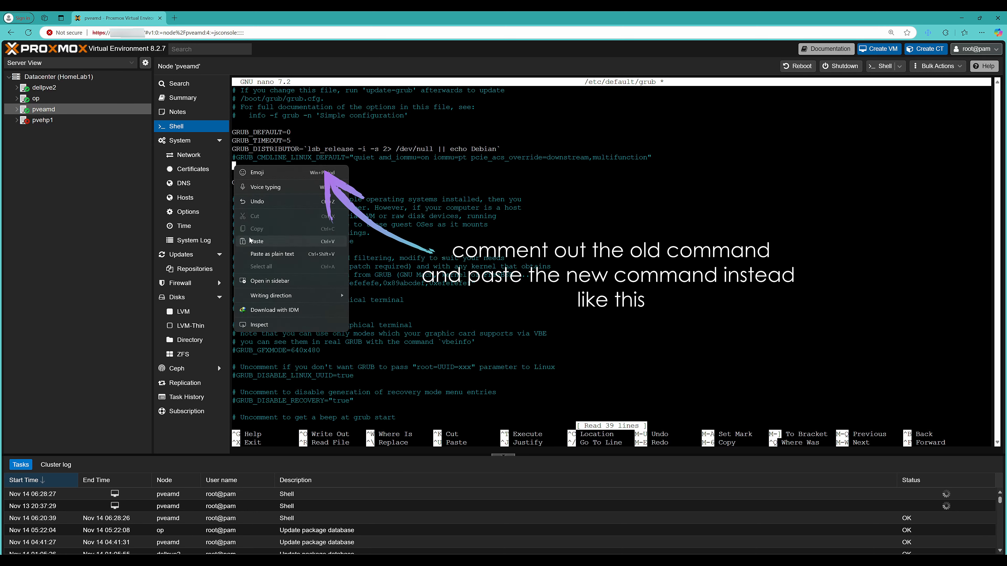
{"action": "left_click", "coordinate": [257, 241]}
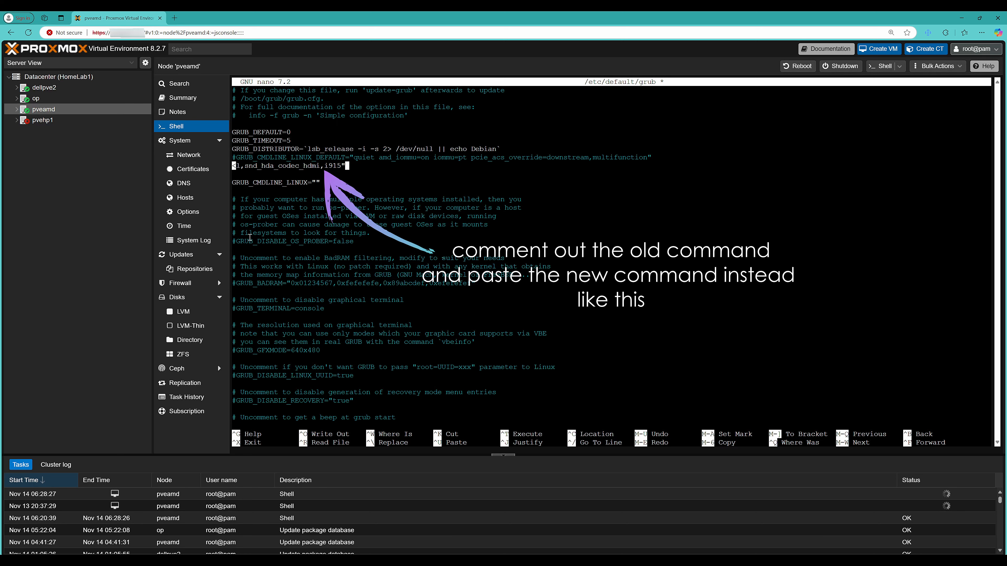
{"action": "key", "text": "Down"}
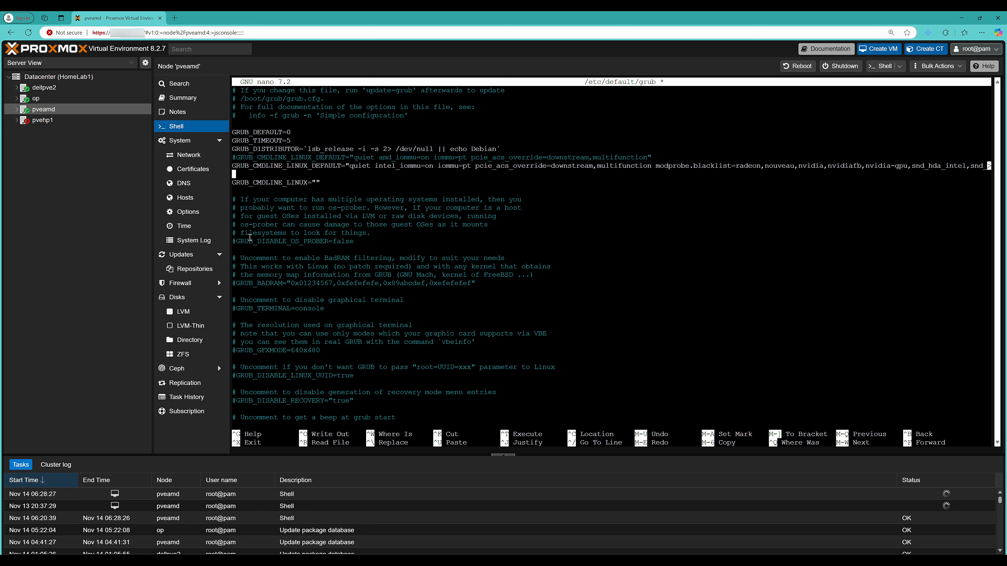
Save the driver blacklist change in the GRUB file, exit nano, and apply it with update-grub
{"action": "key", "text": "ctrl+s"}
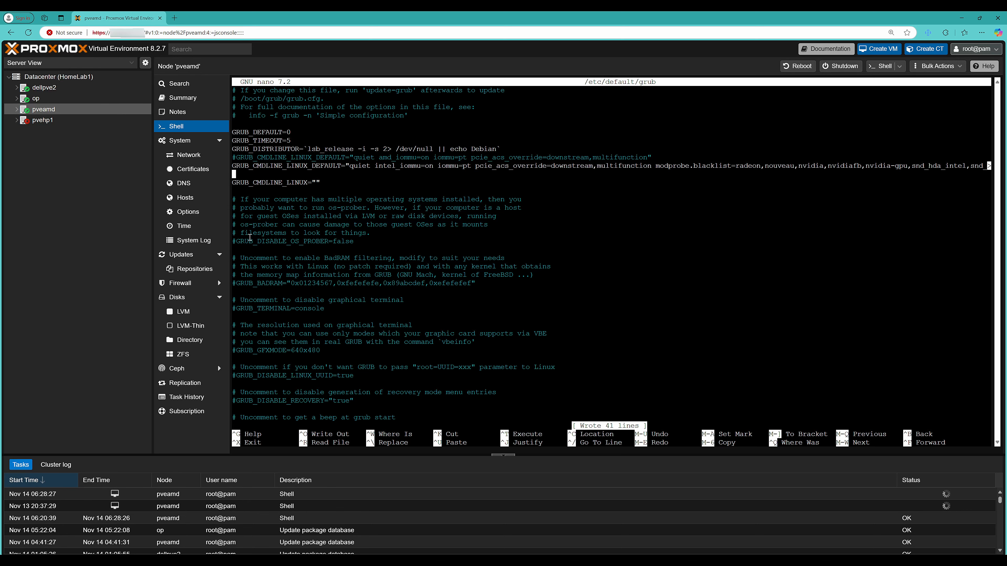
{"action": "key", "text": "ctrl+x"}
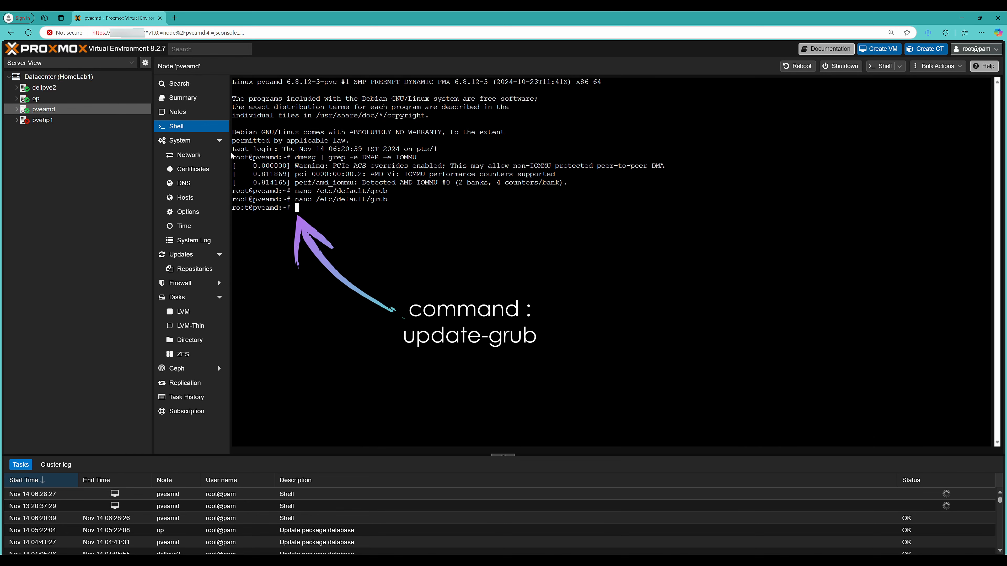
{"action": "type", "text": "update-grub"}
{"action": "key", "text": "Return"}
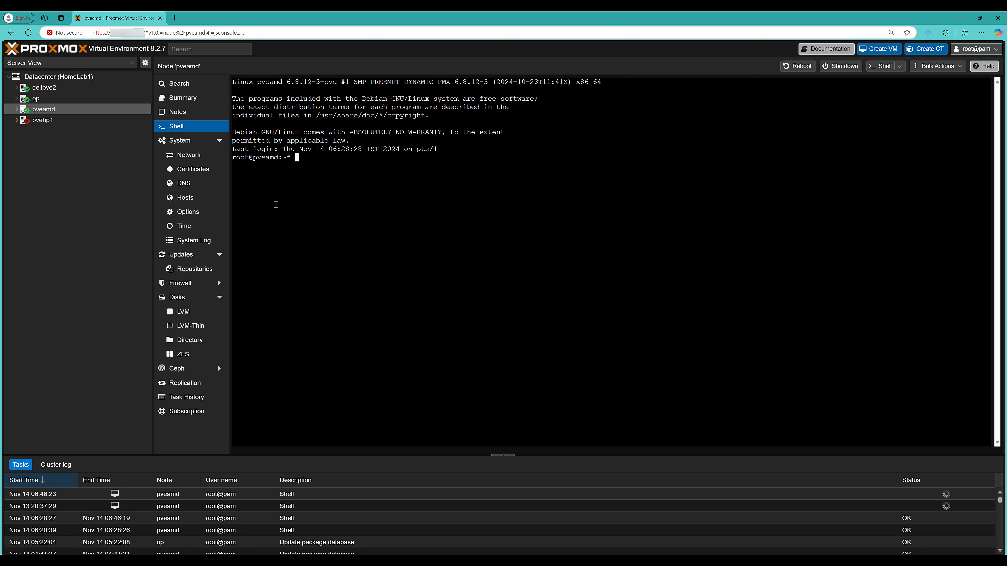
List the node's PCI devices with lspci to locate the graphics card's device address
{"action": "type", "text": "lspci"}
{"action": "key", "text": "Return"}
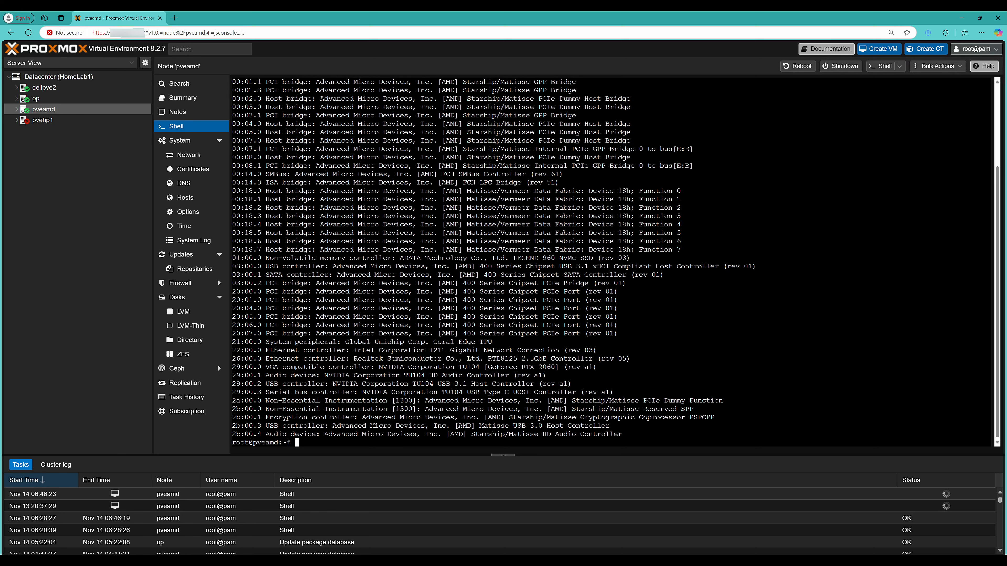
Open the hardware settings of virtual machine 162 (ubuntuhome2) on node pveamd
{"action": "left_click", "coordinate": [18, 113]}
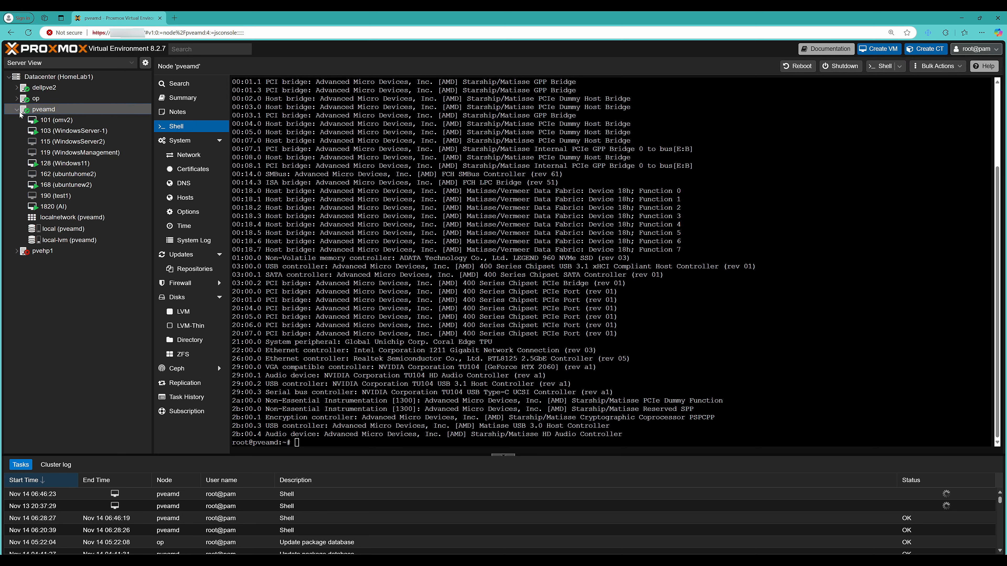
{"action": "left_click", "coordinate": [41, 175]}
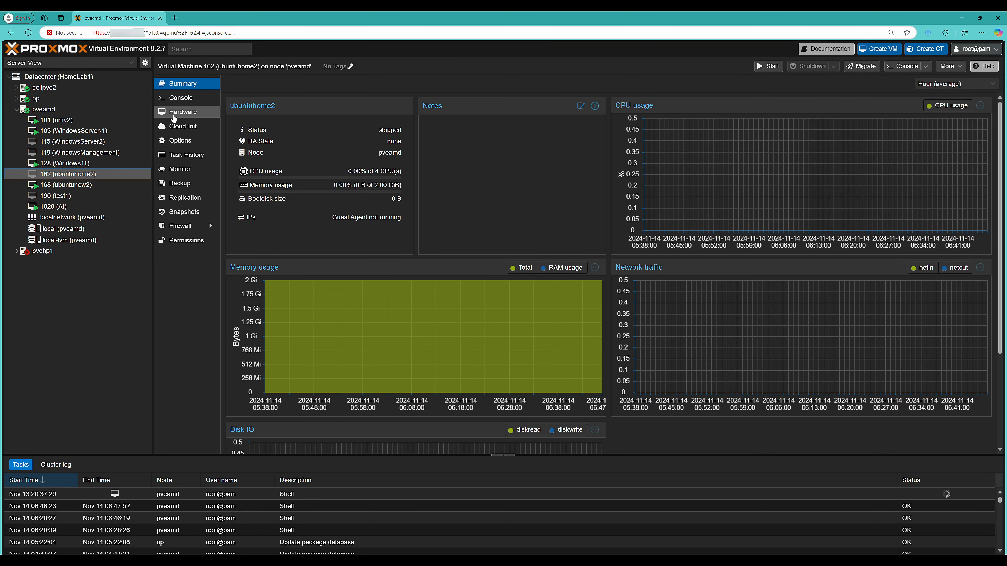
{"action": "left_click", "coordinate": [173, 115]}
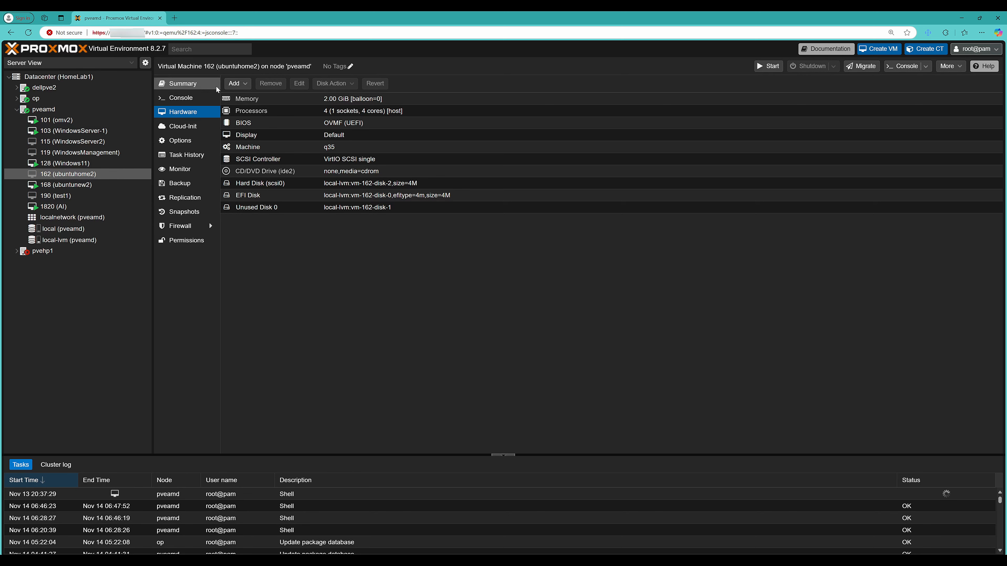
Add the GeForce RTX 2060 (0000:29:00.0) to virtual machine 162 as a raw PCI device with All Functions and PCI-Express enabled
{"action": "left_click", "coordinate": [233, 85]}
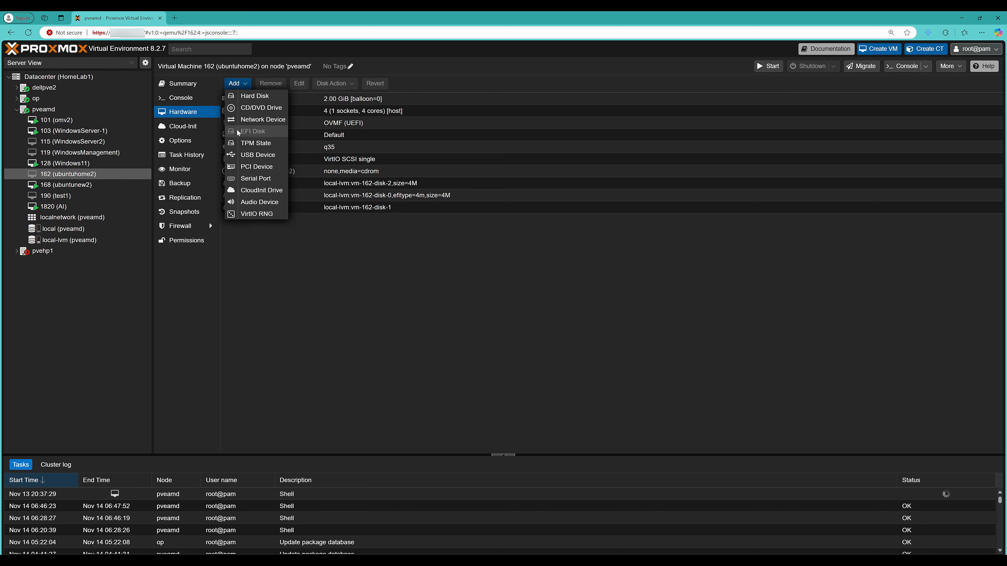
{"action": "left_click", "coordinate": [242, 168]}
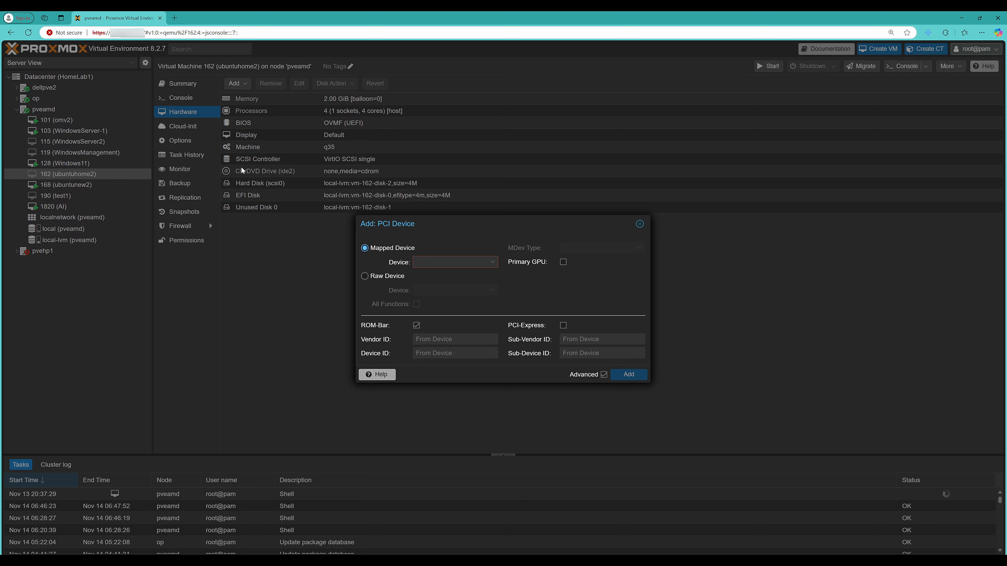
{"action": "left_click", "coordinate": [367, 277]}
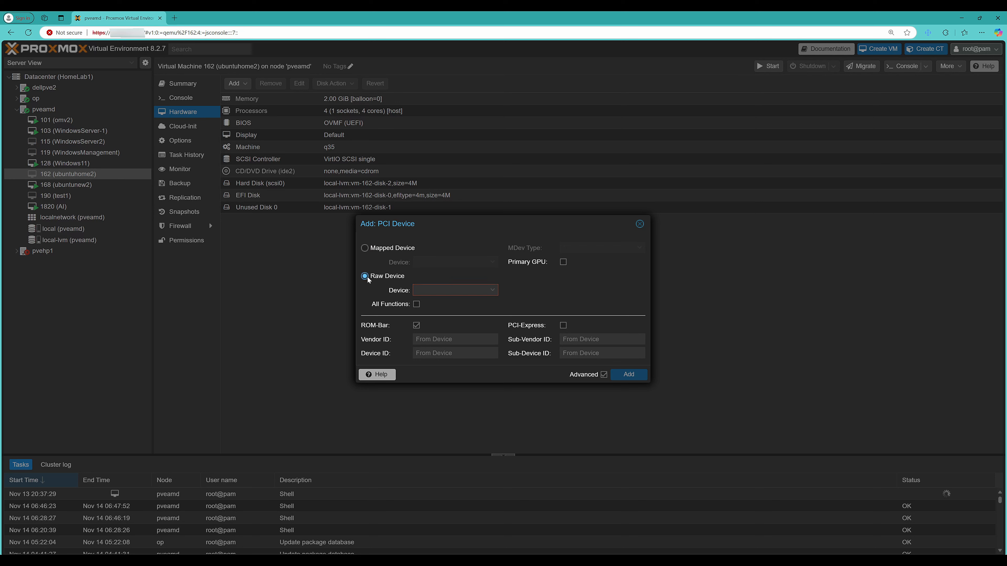
{"action": "left_click", "coordinate": [416, 291]}
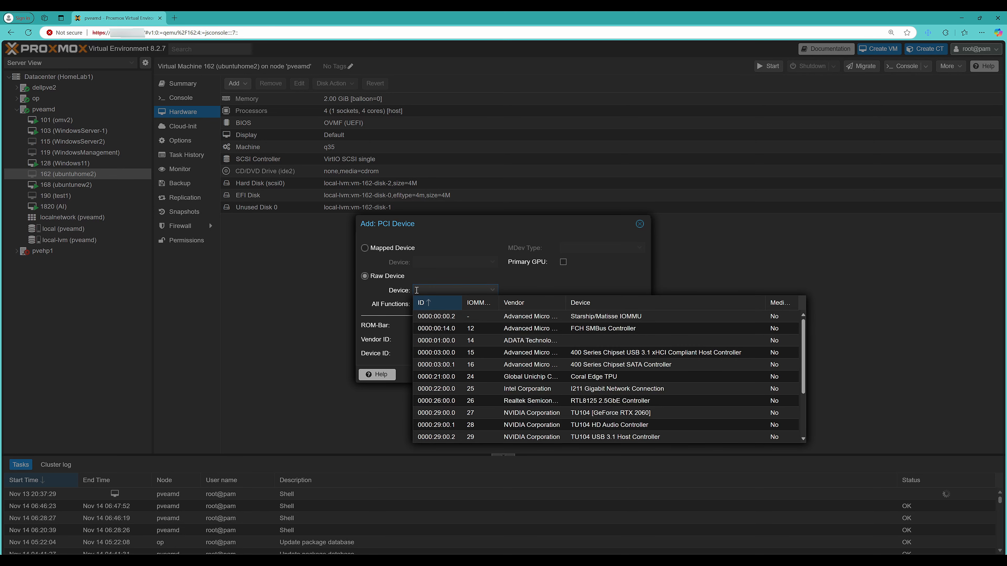
{"action": "scroll", "coordinate": [458, 360], "scroll_direction": "down", "scroll_amount": 3}
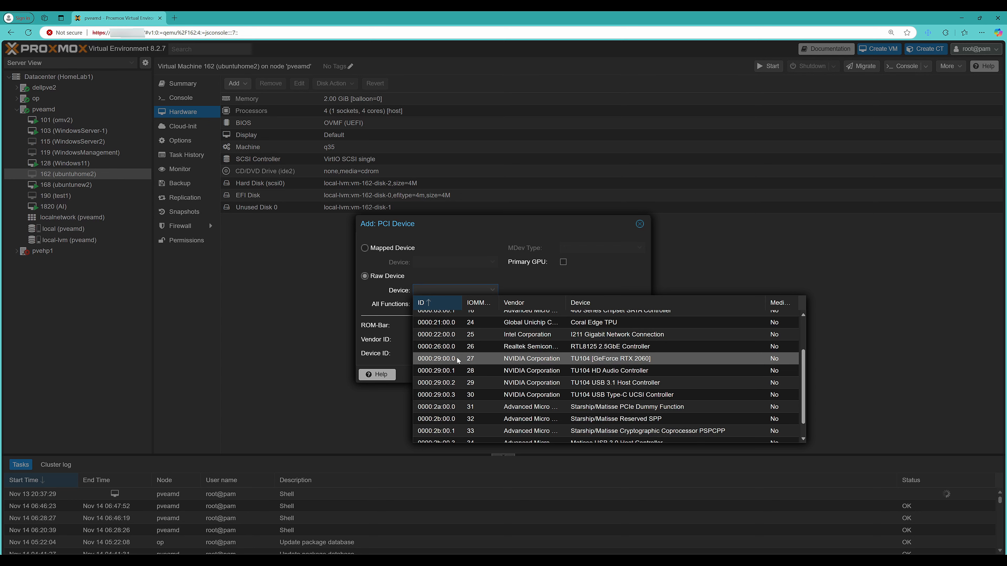
{"action": "scroll", "coordinate": [446, 336], "scroll_direction": "up", "scroll_amount": 1}
{"action": "scroll", "coordinate": [446, 336], "scroll_direction": "up", "scroll_amount": 2}
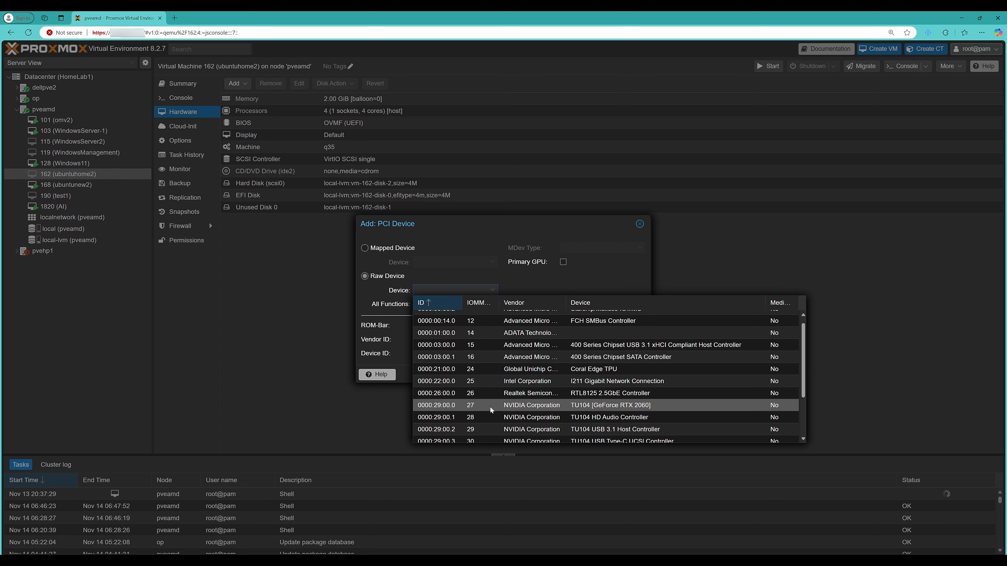
{"action": "left_click", "coordinate": [577, 405]}
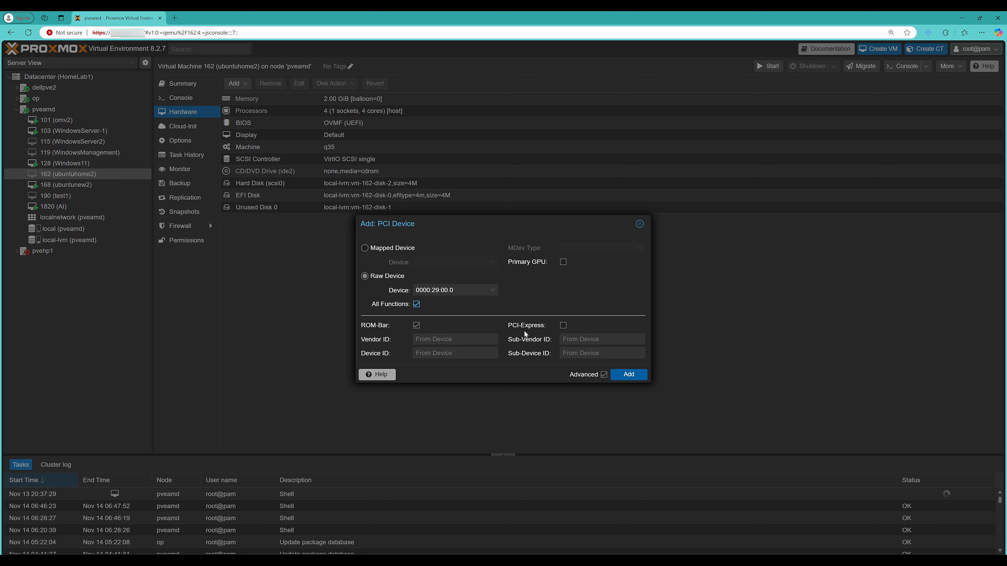
{"action": "left_click", "coordinate": [563, 326]}
{"action": "left_click", "coordinate": [621, 375]}
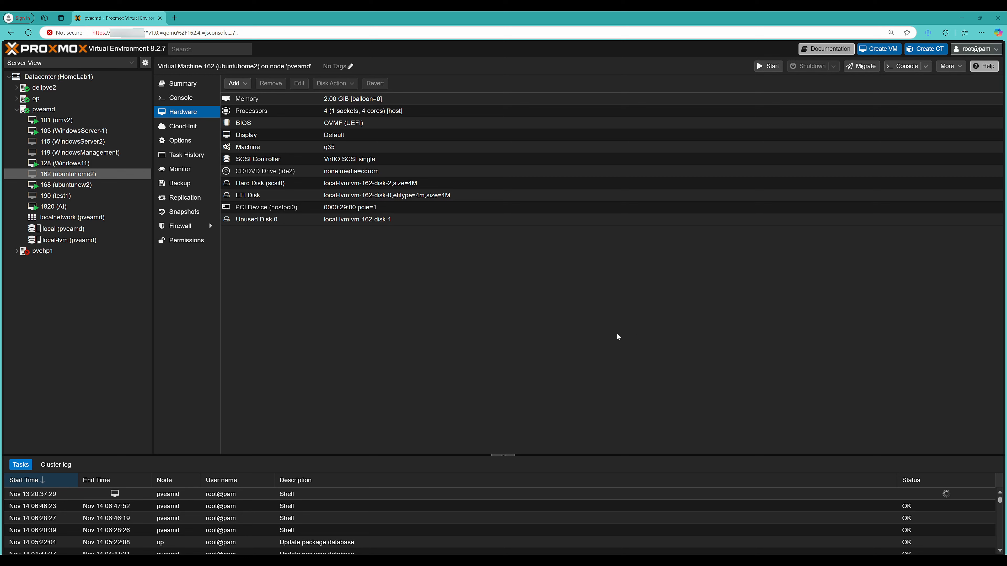
Review the settings of PCI device hostpci0 on virtual machine 1820 (AI), then close them without saving
{"action": "left_click", "coordinate": [121, 207]}
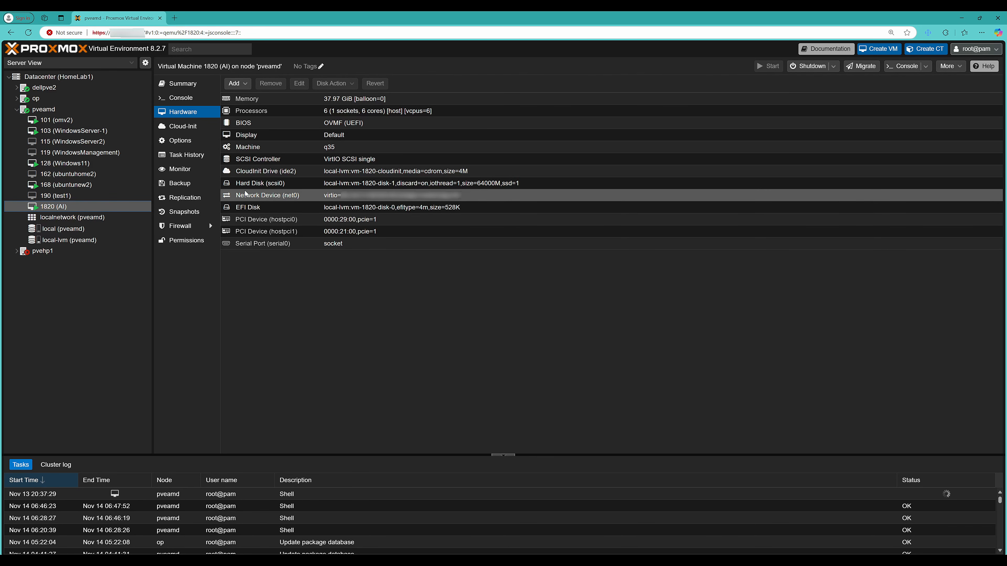
{"action": "left_click", "coordinate": [240, 221]}
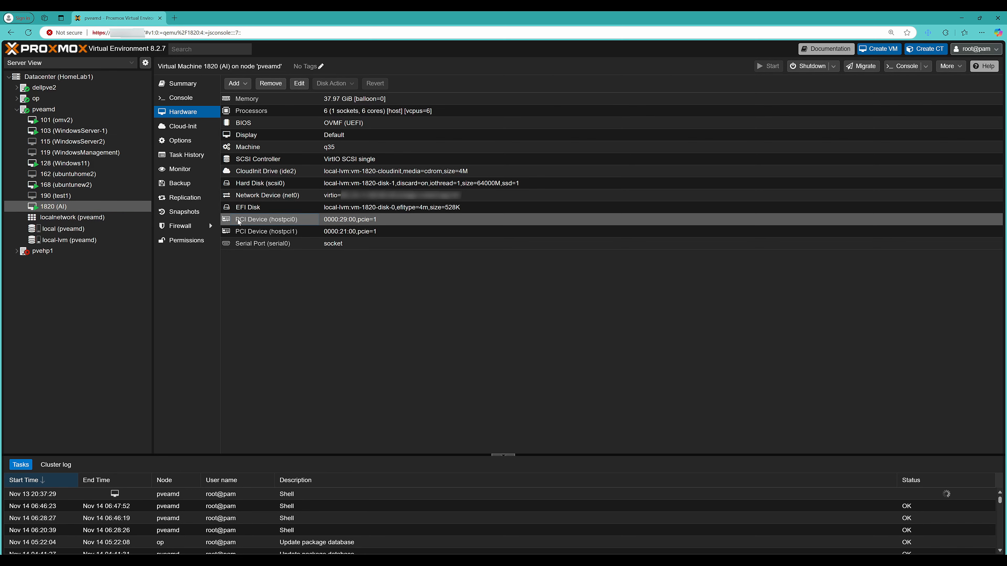
{"action": "double_click", "coordinate": [239, 221]}
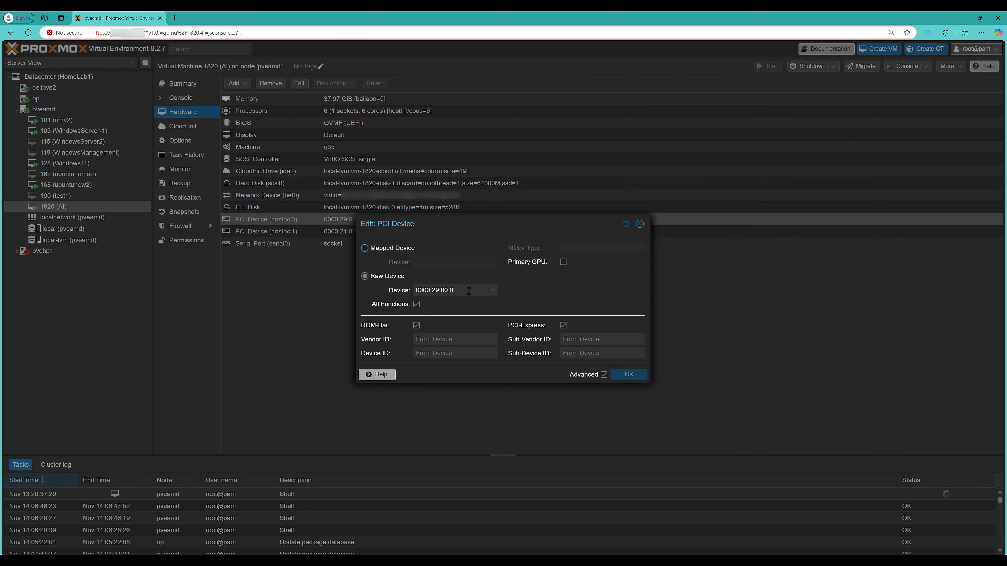
{"action": "left_click", "coordinate": [469, 292]}
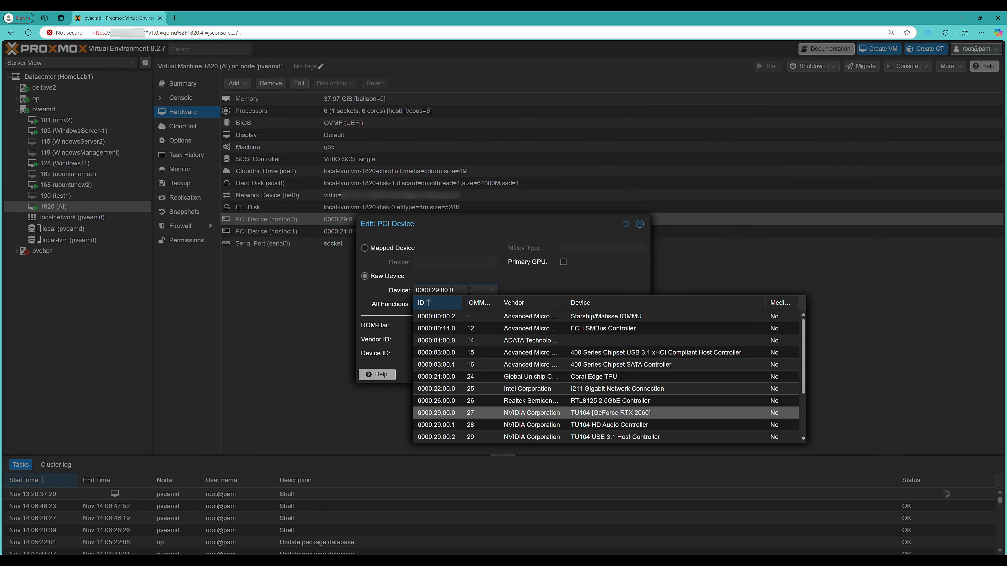
{"action": "left_click", "coordinate": [490, 414]}
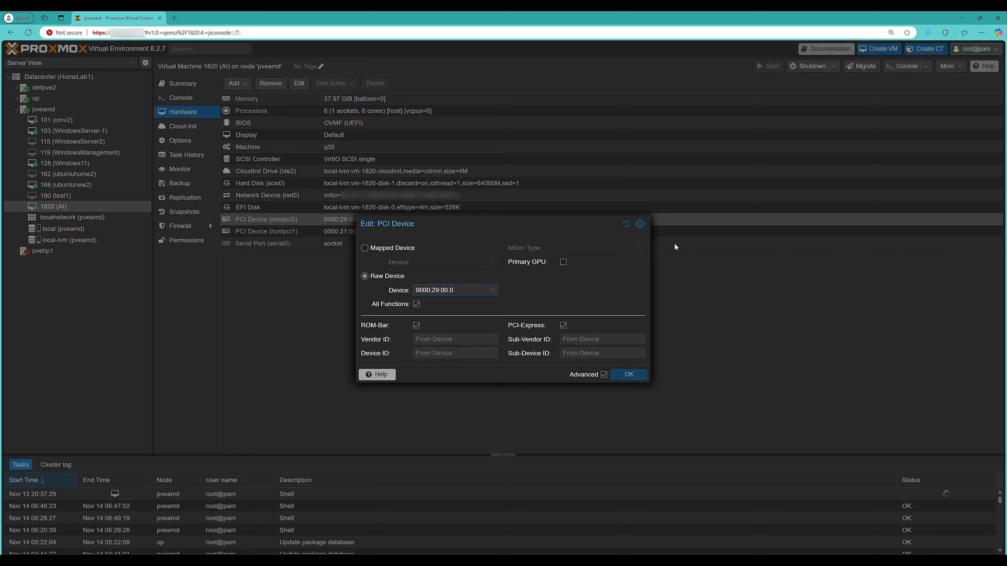
{"action": "left_click", "coordinate": [640, 224]}
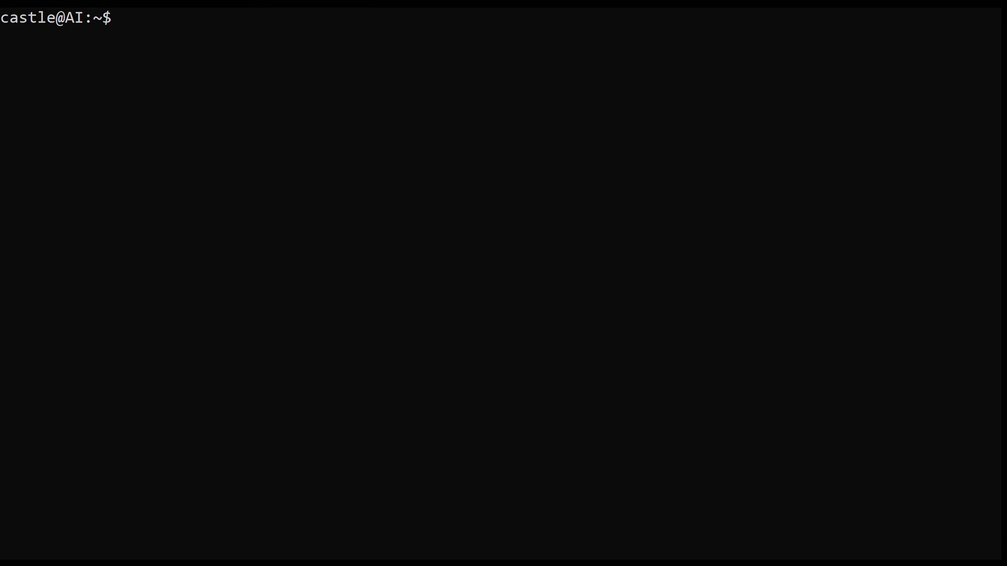
Switch to the AI virtual machine's terminal, list its PCI devices with lspci and locate the NVIDIA graphics card entry
{"action": "type", "text": "lspci"}
{"action": "key", "text": "Return"}
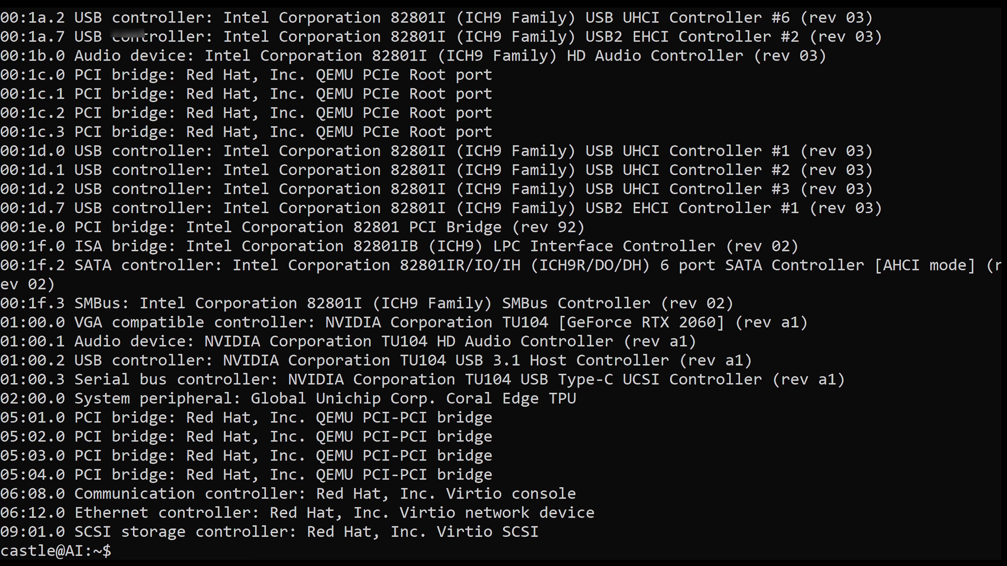
{"action": "left_click_drag", "start_coordinate": [75, 322], "coordinate": [809, 322]}
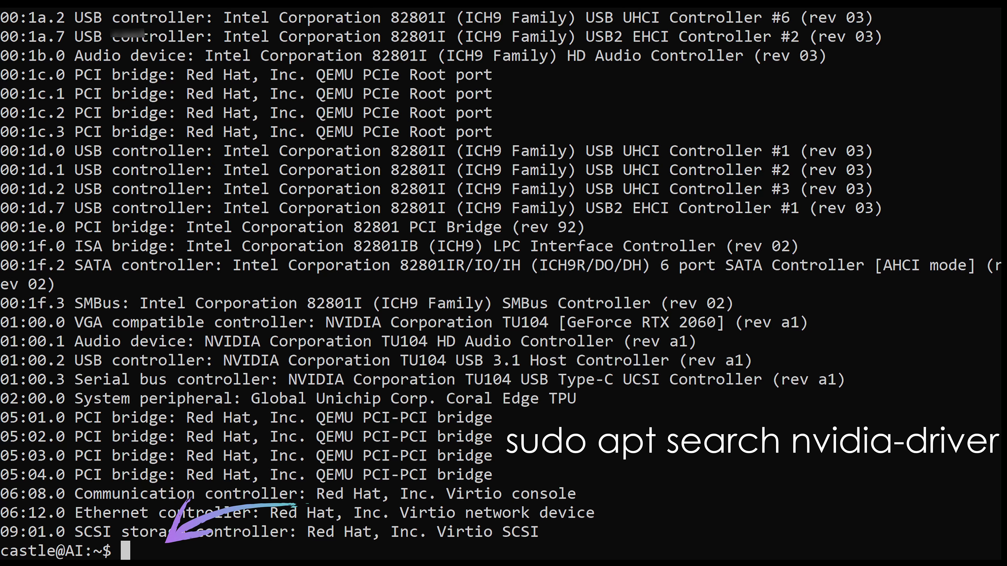
Search the apt packages for nvidia-driver and look through the results for the headless server drivers
{"action": "type", "text": "sudo apt s"}
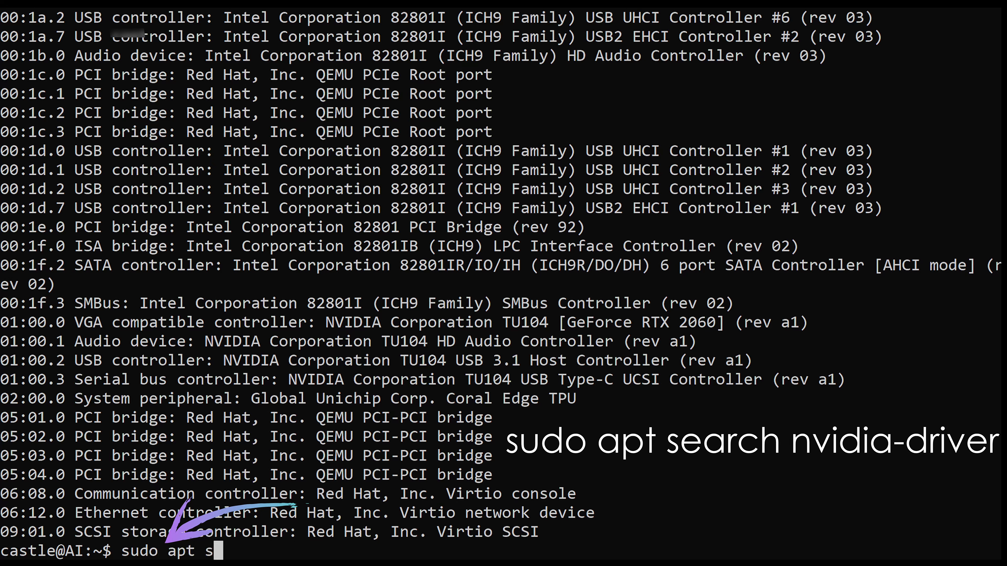
{"action": "type", "text": "earch nvidia-driver"}
{"action": "key", "text": "Return"}
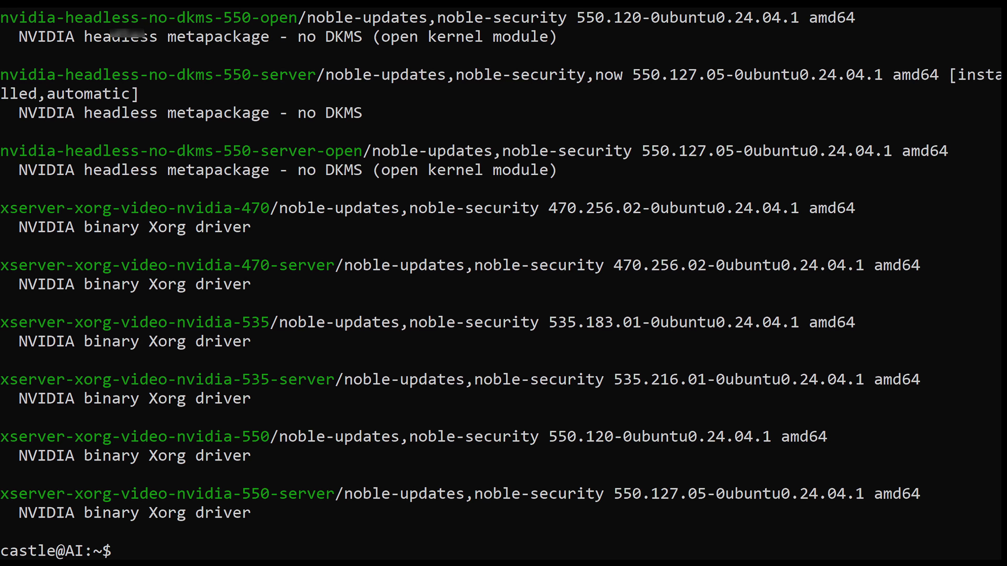
{"action": "scroll", "coordinate": [504, 283], "scroll_direction": "up", "scroll_amount": 2}
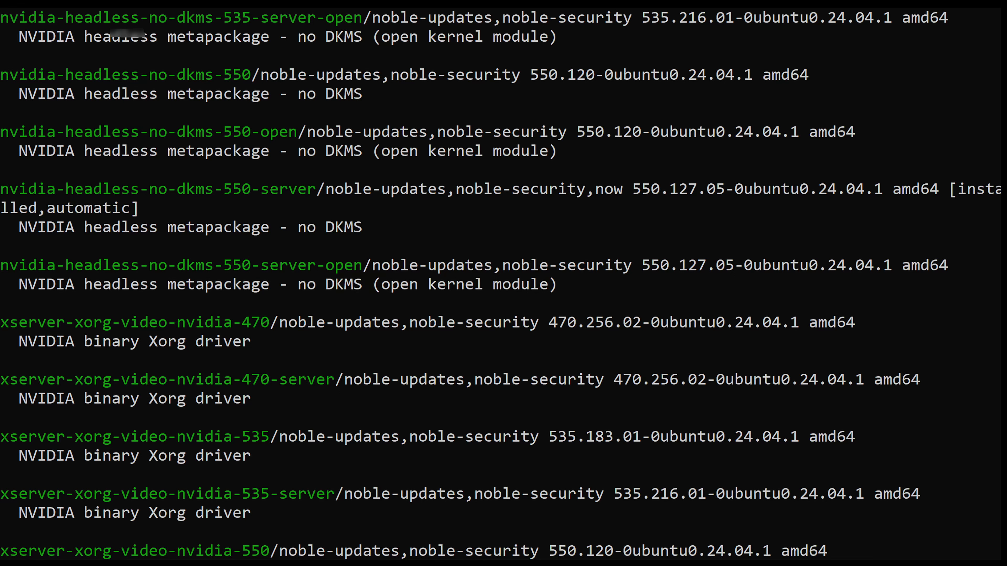
{"action": "scroll", "coordinate": [503, 283], "scroll_direction": "up", "scroll_amount": 13}
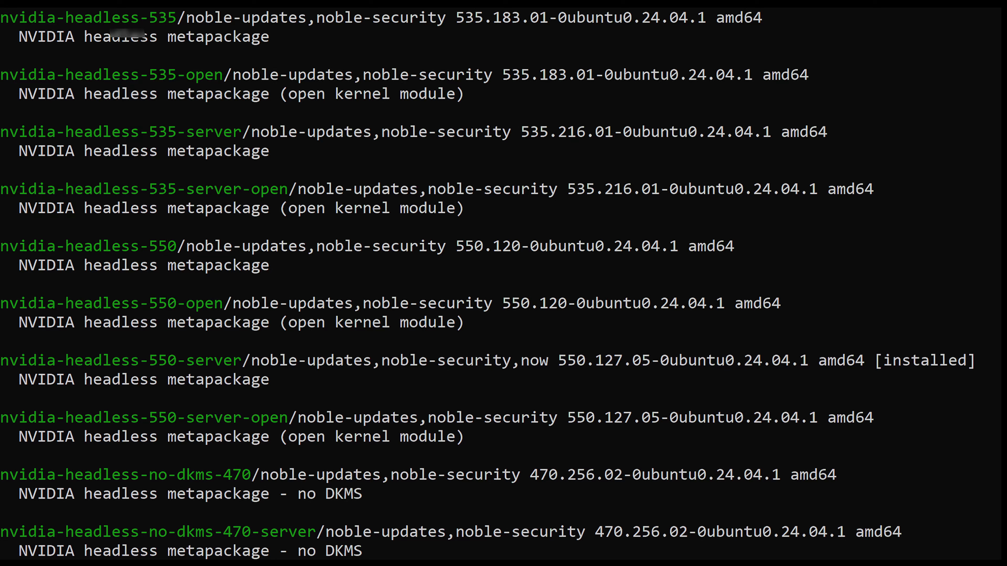
Copy the package name nvidia-headless-550-server from the search results and install it with sudo apt install
{"action": "left_click_drag", "start_coordinate": [0, 360], "coordinate": [548, 360]}
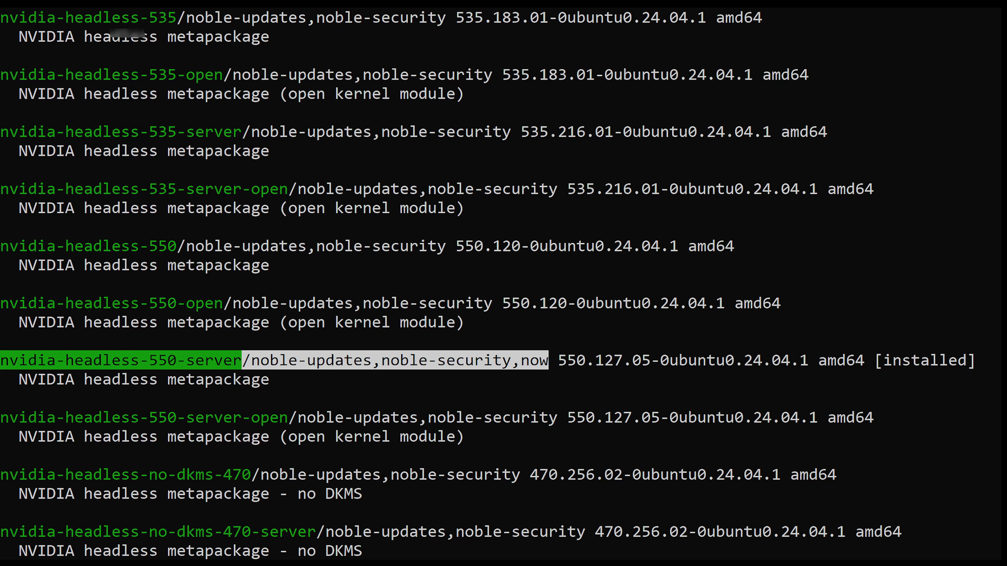
{"action": "key", "text": "Escape"}
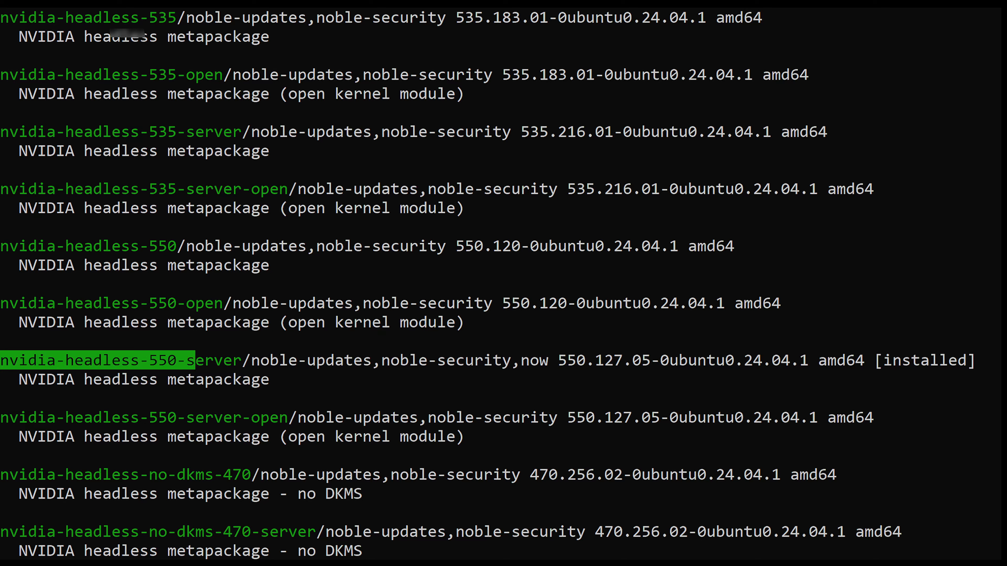
{"action": "key", "text": "ctrl+shift+c"}
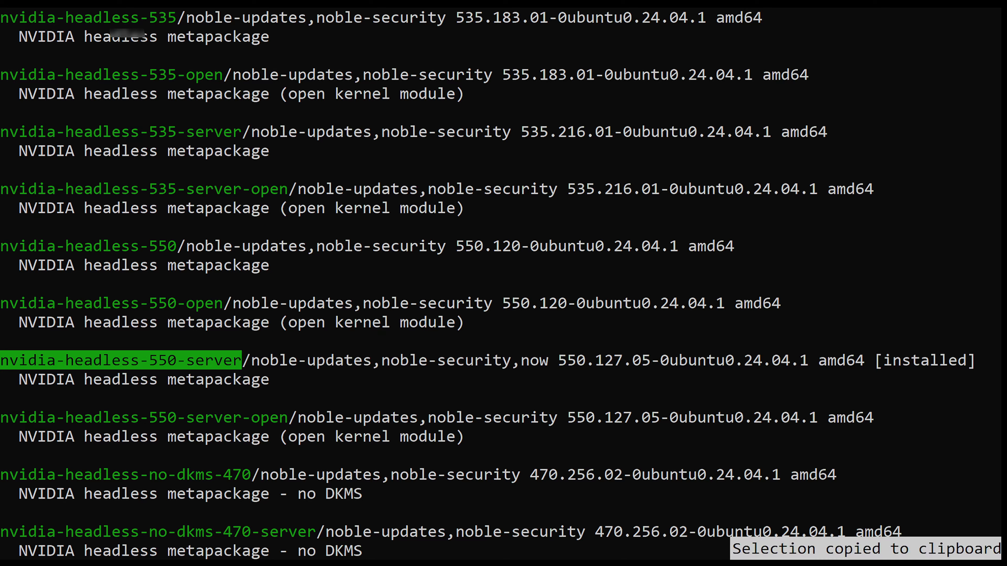
{"action": "type", "text": "sudo "}
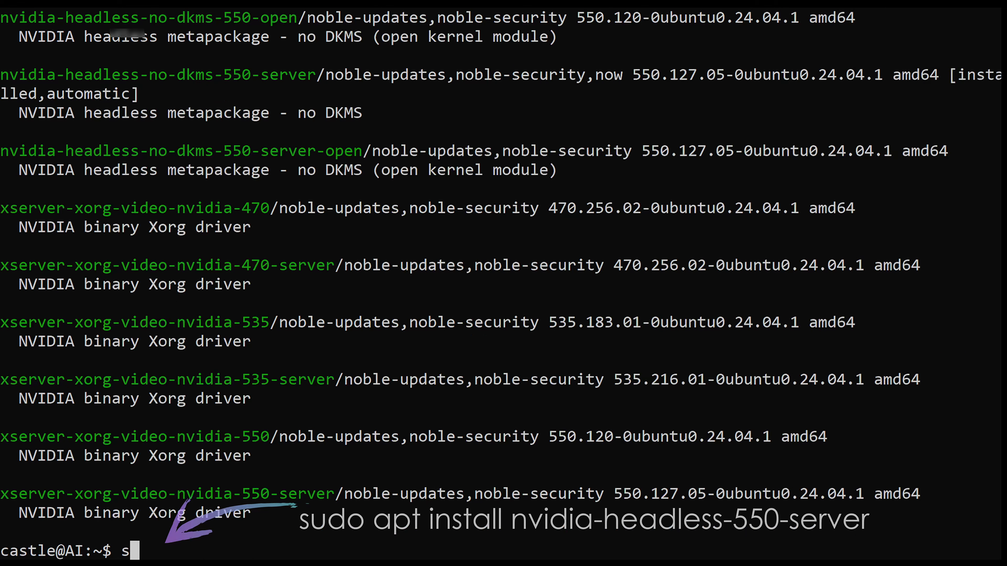
{"action": "type", "text": "apt i"}
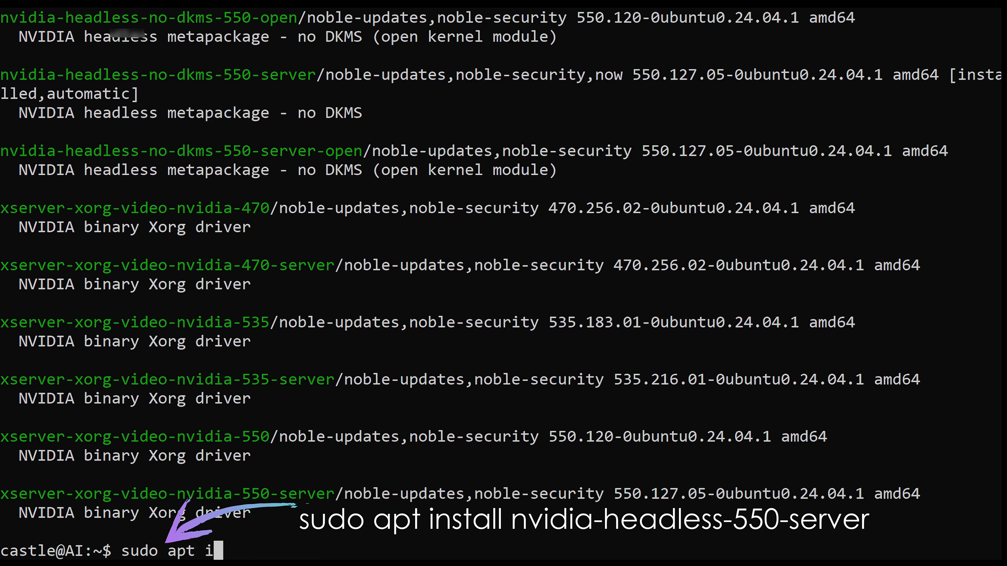
{"action": "type", "text": "nstall"}
{"action": "key", "text": "ctrl+v"}
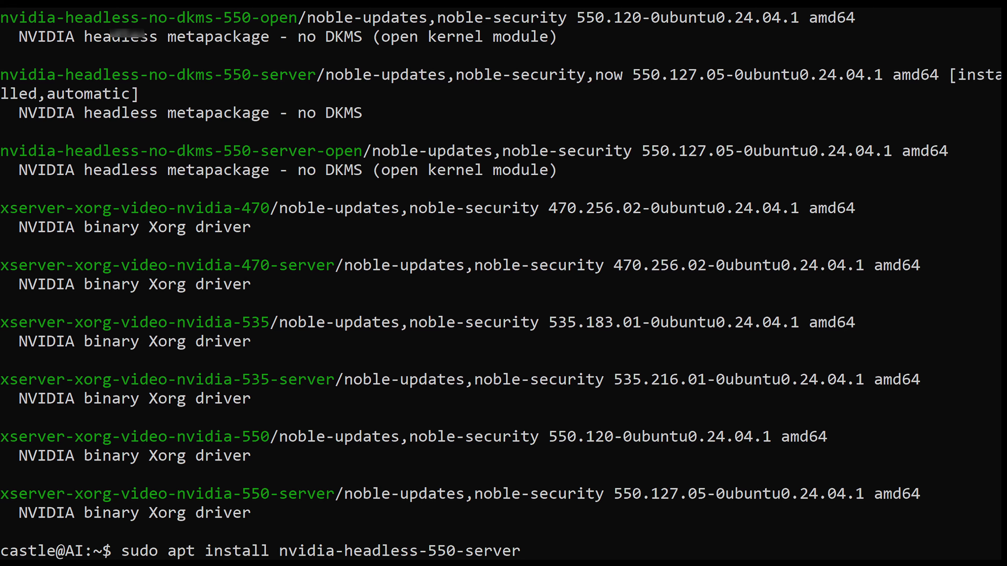
{"action": "key", "text": "Return"}
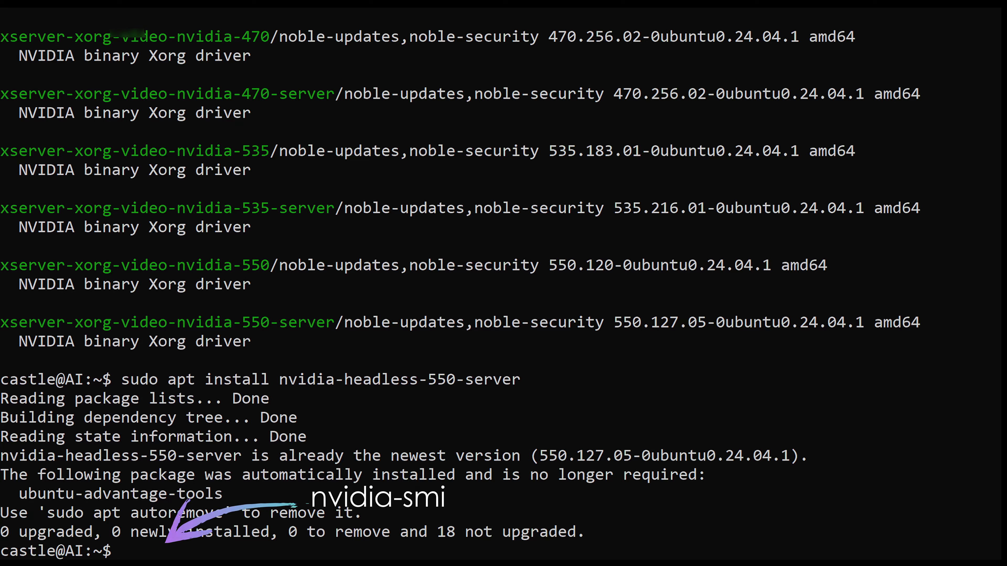
Run nvidia-smi to check the graphics card and its driver inside the virtual machine
{"action": "type", "text": "nvidia-smi"}
{"action": "key", "text": "Return"}
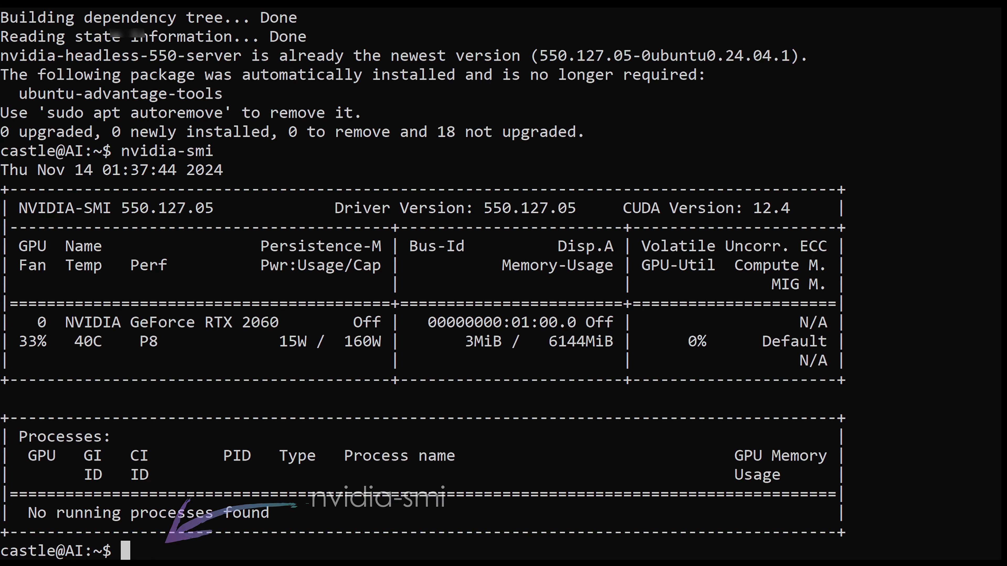